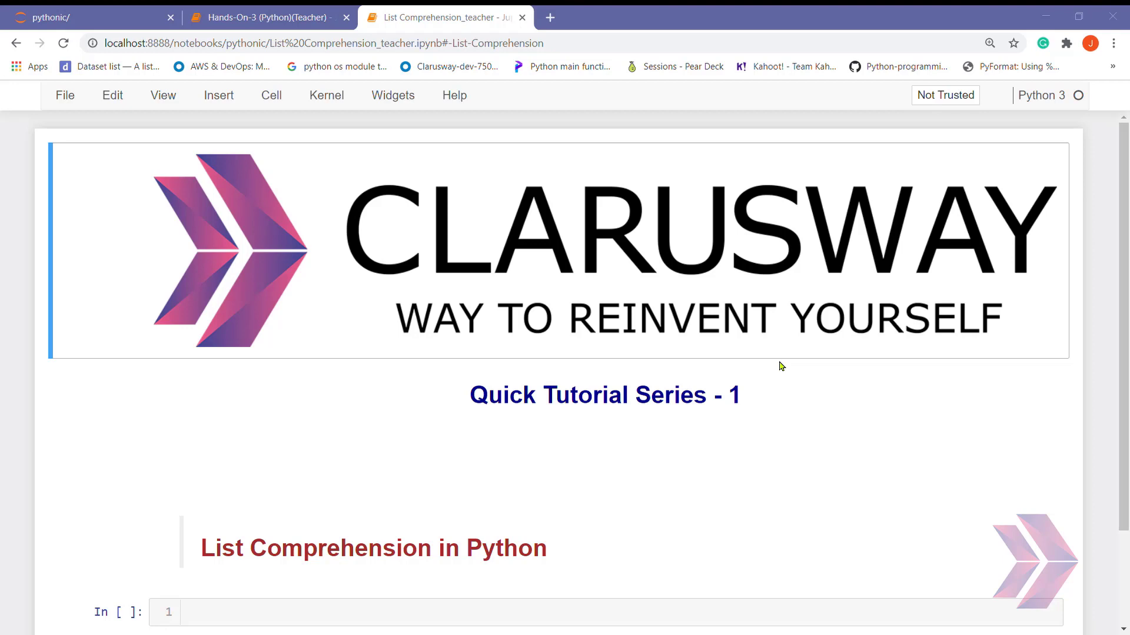
Define my_list = [1, 2, 3, 4, 5, 6] and new_list = [] in the first cell, then run it
{"action": "left_click", "coordinate": [325, 612]}
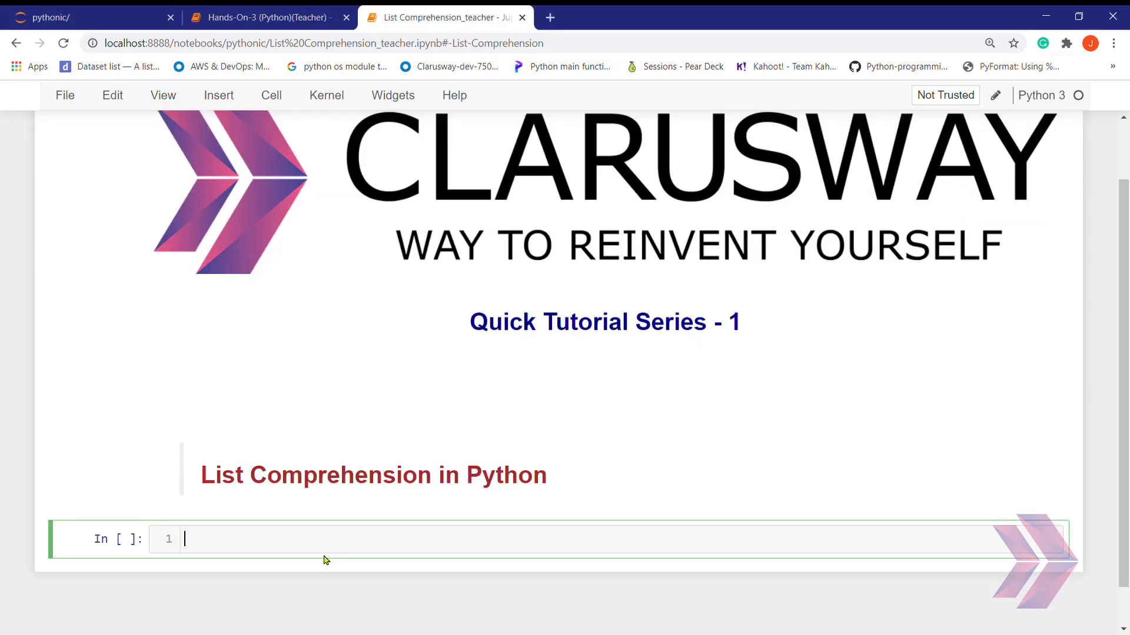
{"action": "type", "text": "my"}
{"action": "scroll", "coordinate": [324, 560], "scroll_direction": "down", "scroll_amount": 1}
{"action": "left_click", "coordinate": [100, 350]}
{"action": "left_click", "coordinate": [232, 503]}
{"action": "type", "text": "_"}
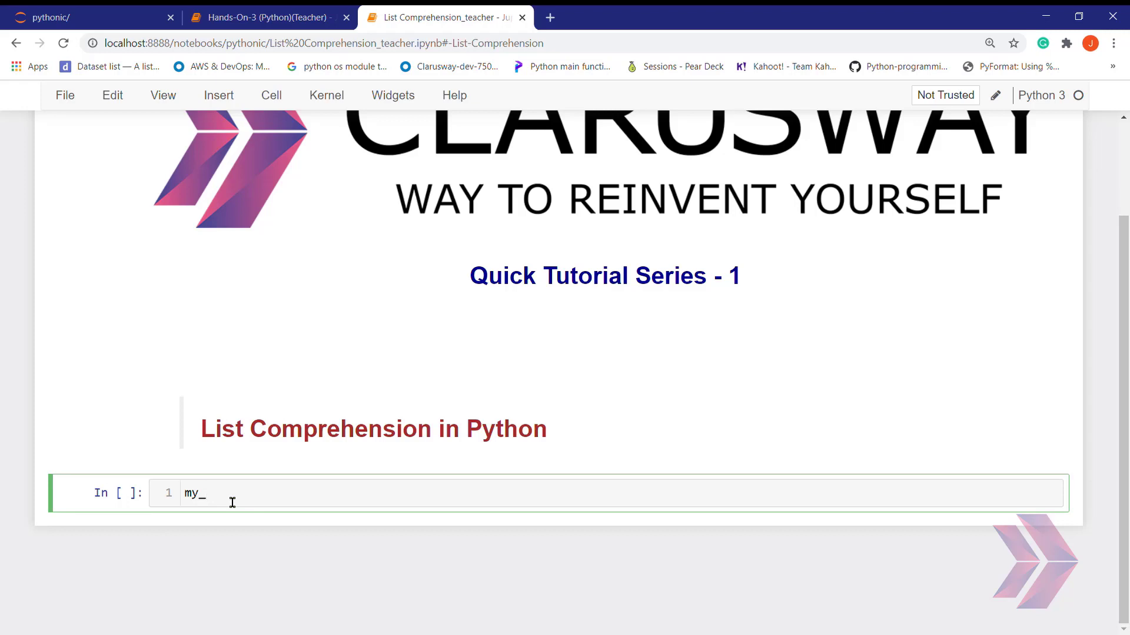
{"action": "type", "text": "list"}
{"action": "type", "text": " = ["}
{"action": "type", "text": "1, 2,"}
{"action": "type", "text": " 3, 4, 5, "}
{"action": "type", "text": "6"}
{"action": "key", "text": "End"}
{"action": "key", "text": "Return"}
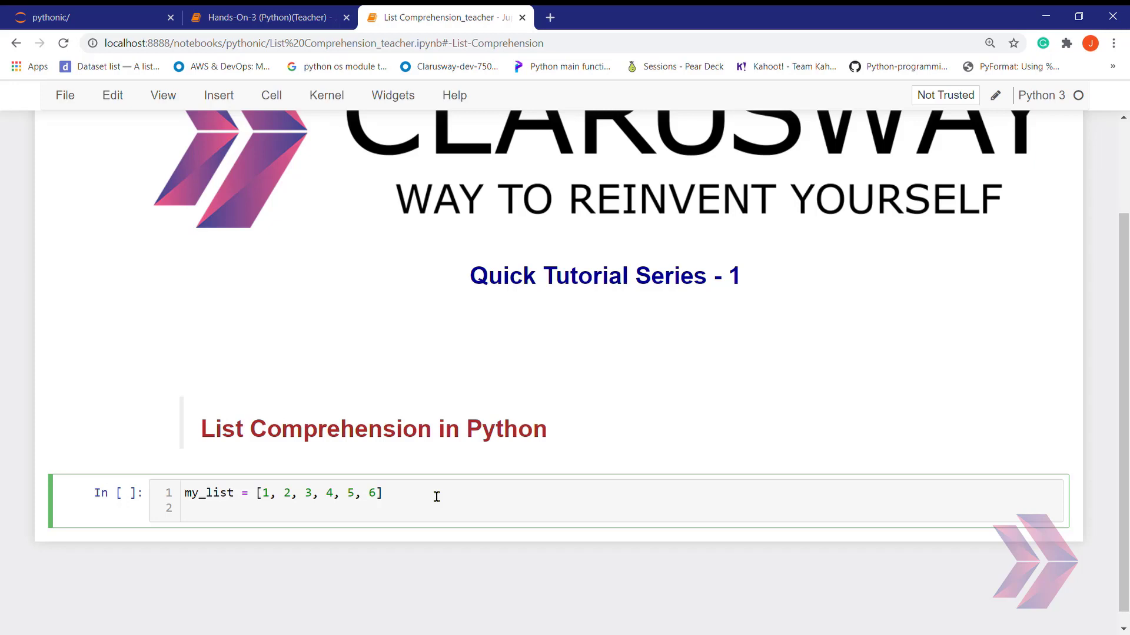
{"action": "type", "text": "new"}
{"action": "type", "text": "_list = "}
{"action": "type", "text": "["}
{"action": "key", "text": "End"}
{"action": "key", "text": "Return"}
{"action": "key", "text": "Return"}
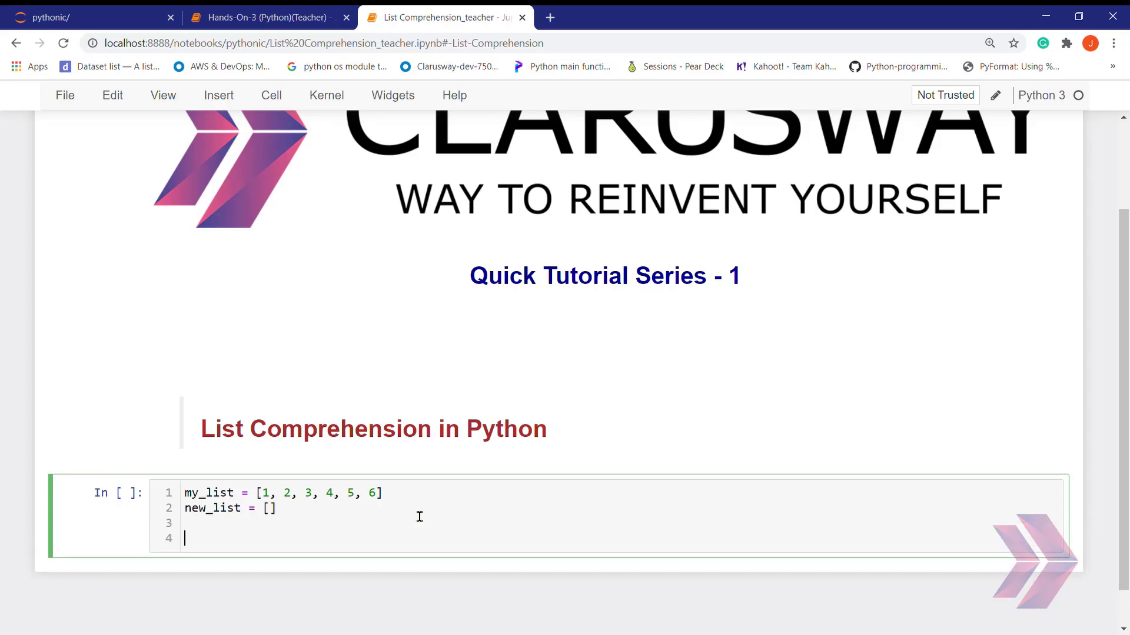
{"action": "type", "text": "my"}
{"action": "type", "text": "_list"}
{"action": "key", "text": "shift+Return"}
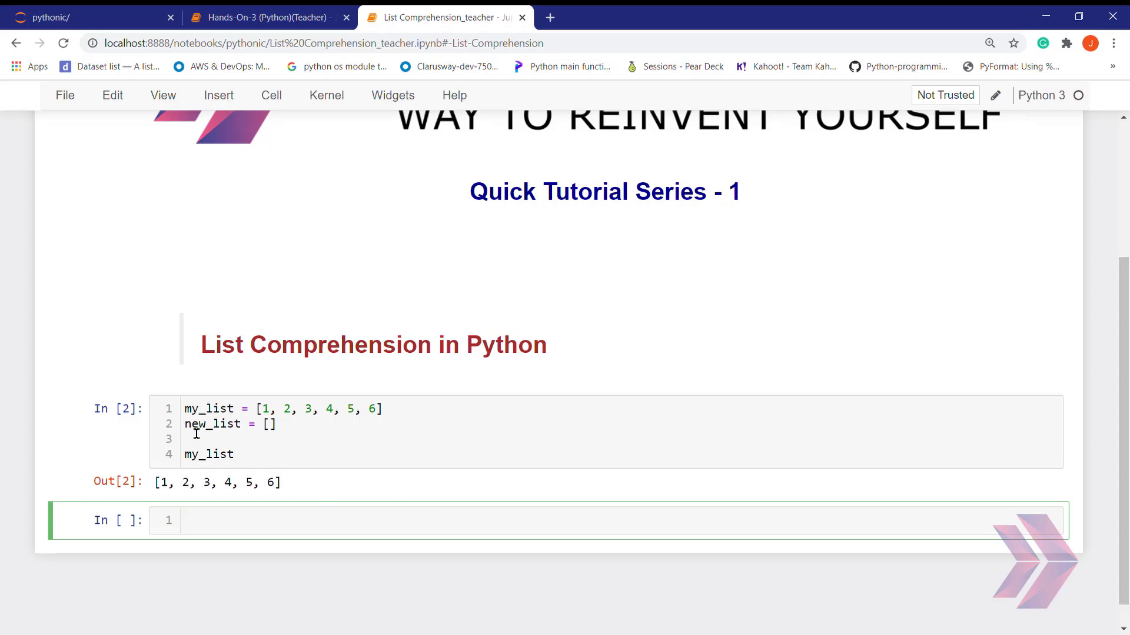
Add four empty cells below the first cell's output
{"action": "left_click_drag", "start_coordinate": [185, 424], "coordinate": [282, 424]}
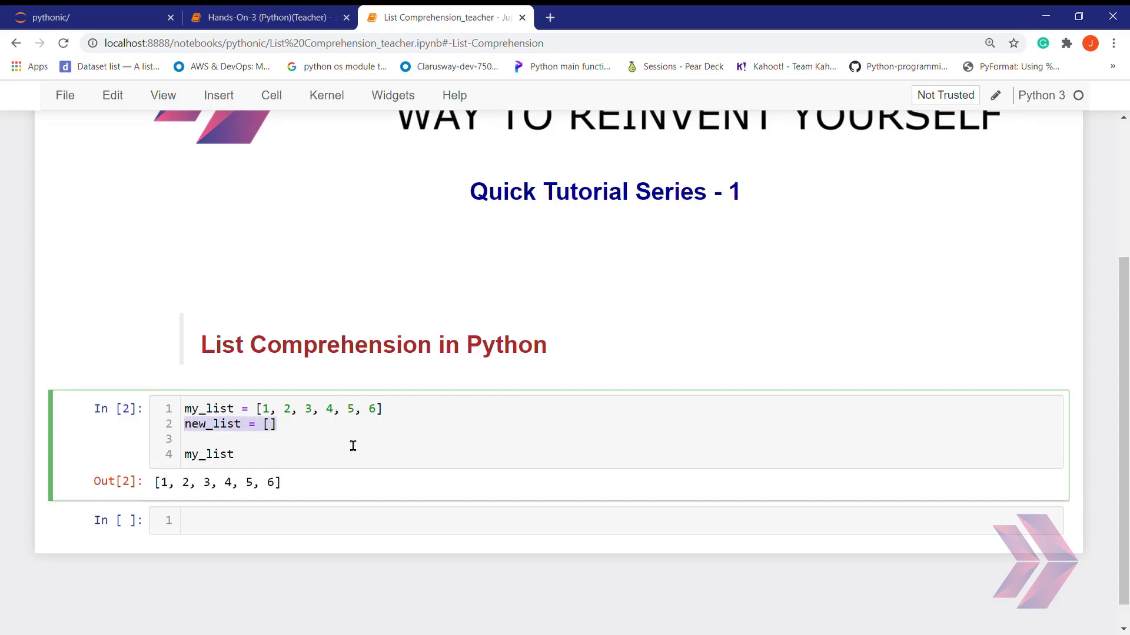
{"action": "scroll", "coordinate": [300, 543], "scroll_direction": "down", "scroll_amount": 1}
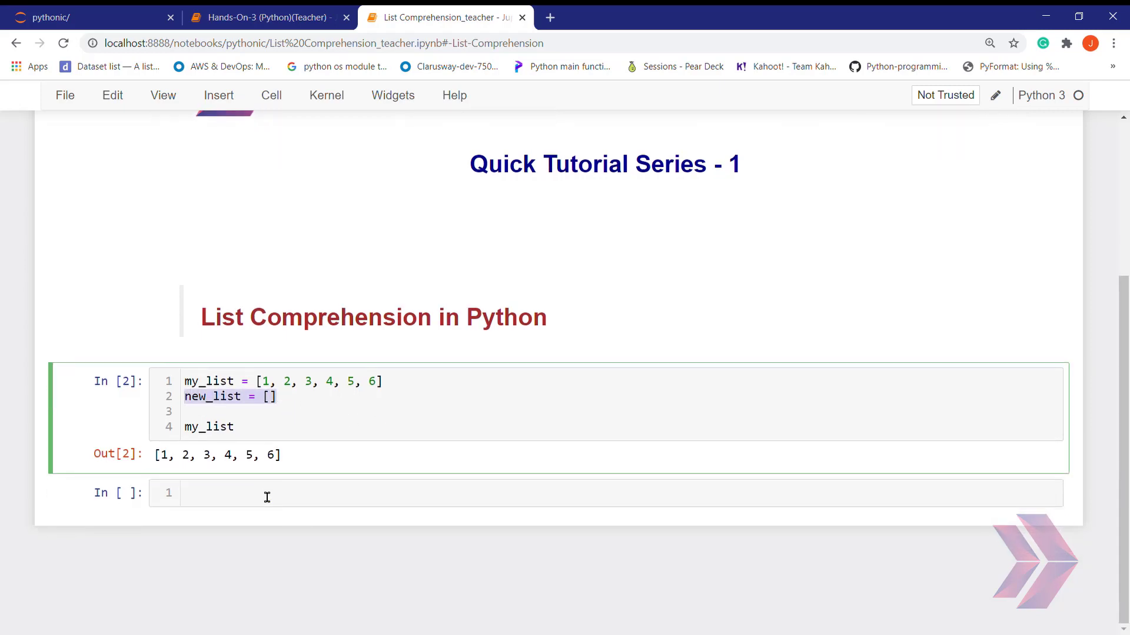
{"action": "left_click", "coordinate": [115, 496]}
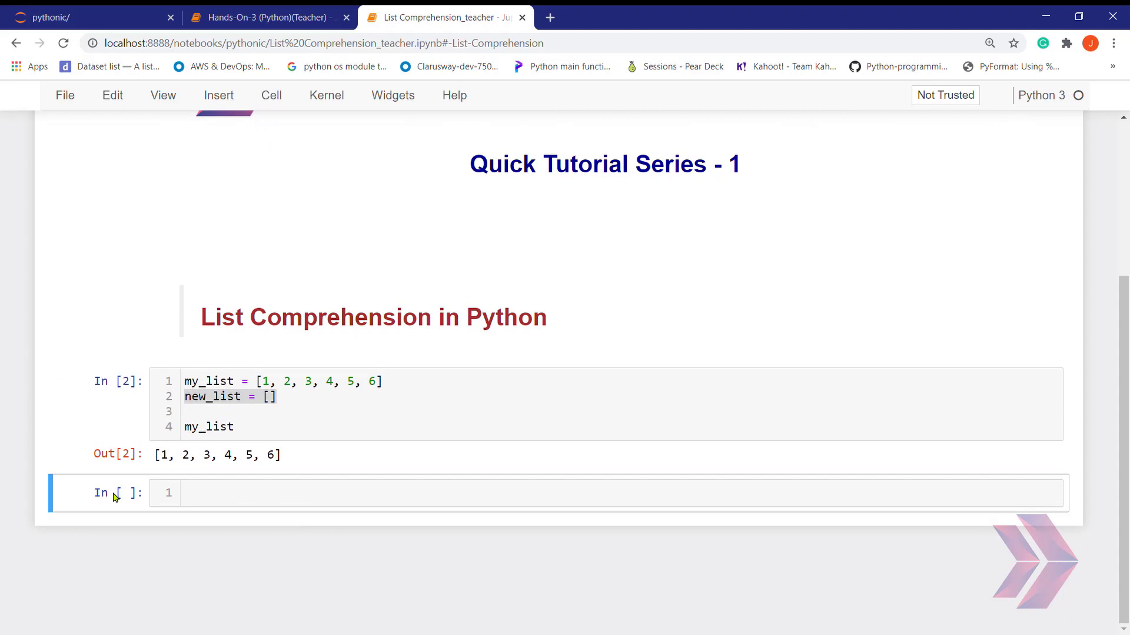
{"action": "key", "text": "b"}
{"action": "key", "text": "b"}
{"action": "key", "text": "b"}
{"action": "scroll", "coordinate": [239, 457], "scroll_direction": "down", "scroll_amount": 2}
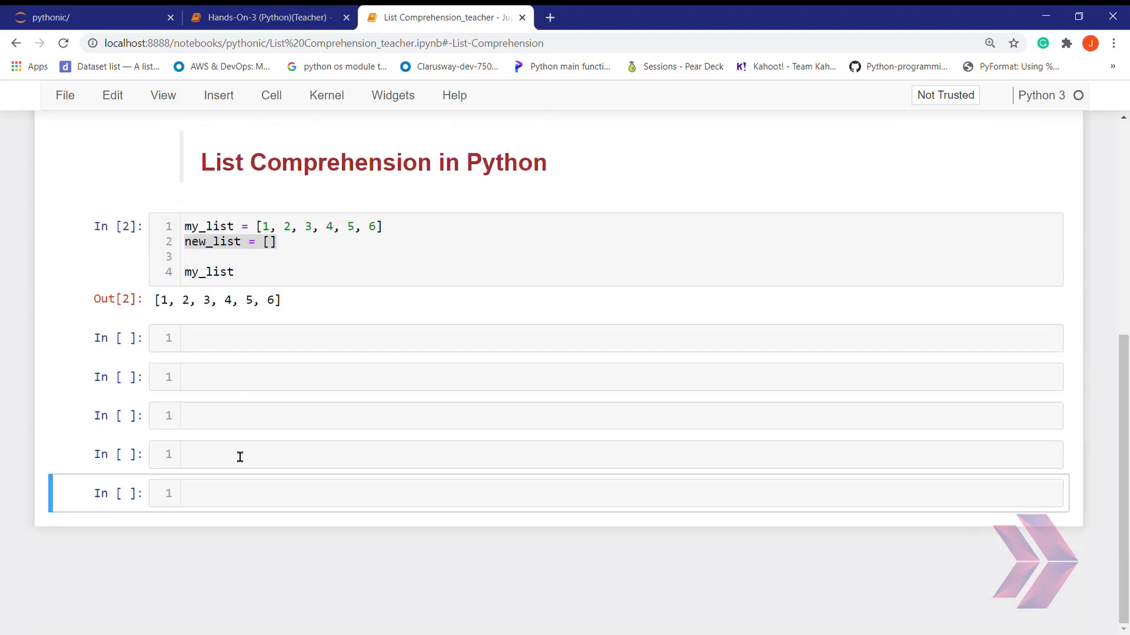
{"action": "left_click", "coordinate": [259, 344]}
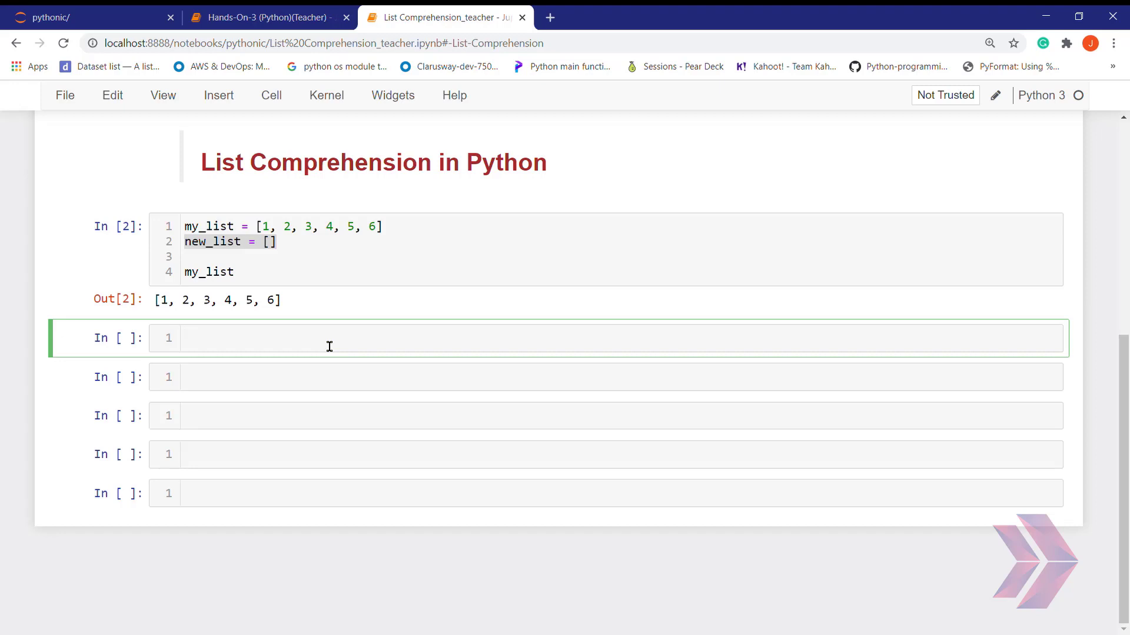
{"action": "type", "text": "for "}
{"action": "type", "text": "x in m"}
{"action": "type", "text": "y_list"}
{"action": "type", "text": ":"}
Write a for-loop over my_list with the condition if x % 2 != 0
{"action": "key", "text": "Return"}
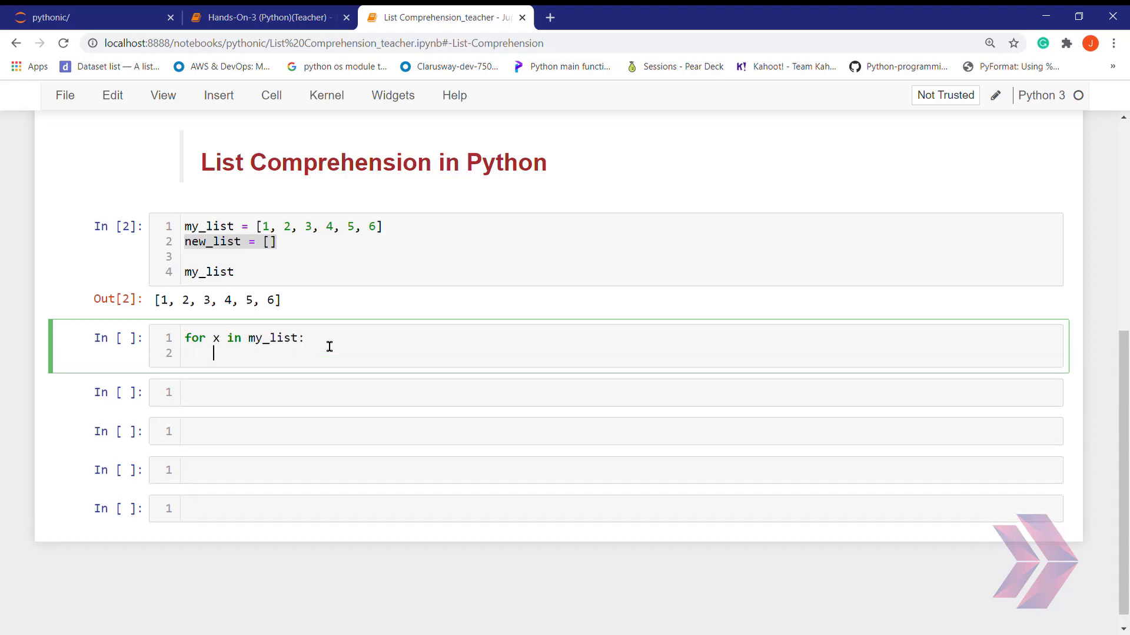
{"action": "type", "text": "if"}
{"action": "type", "text": " x "}
{"action": "type", "text": "% 2"}
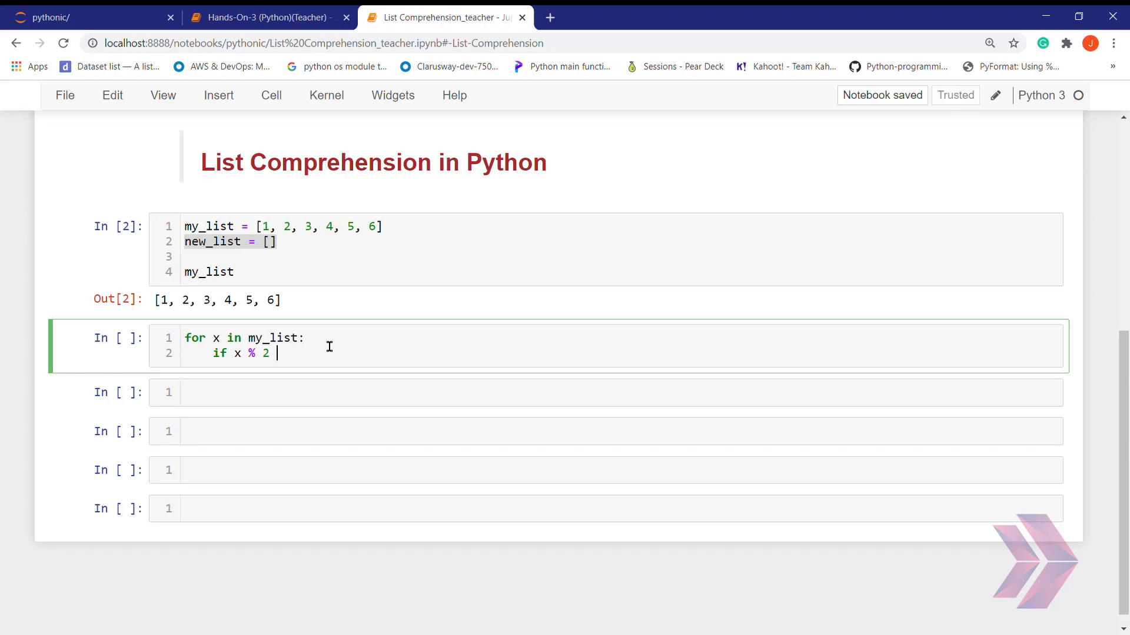
{"action": "type", "text": " ="}
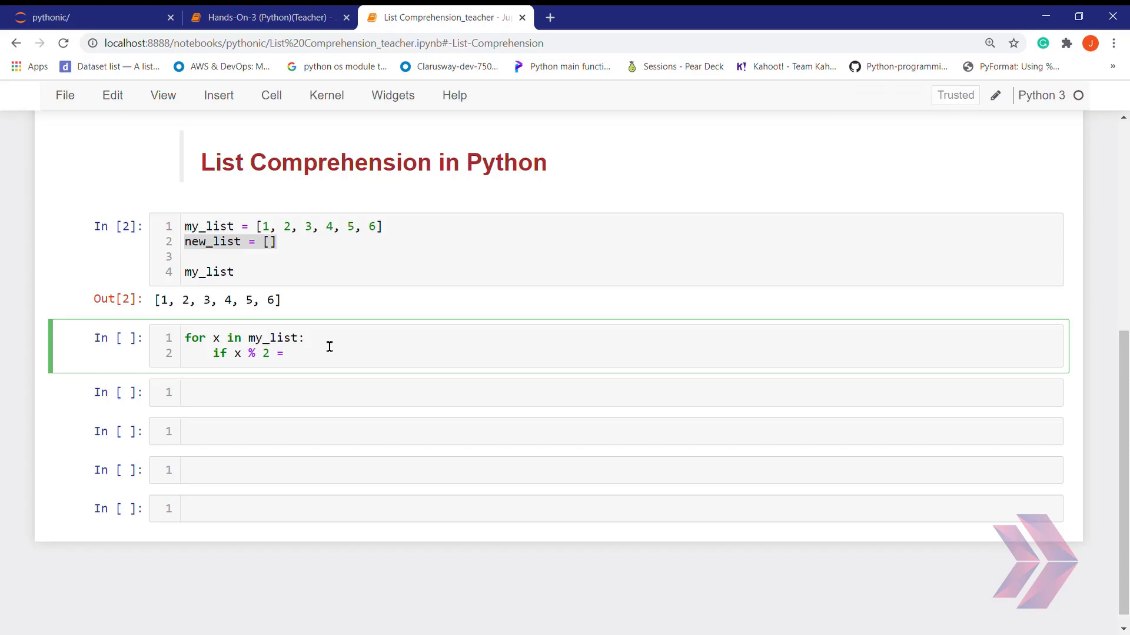
{"action": "key", "text": "BackSpace"}
{"action": "type", "text": "!"}
{"action": "type", "text": "= "}
{"action": "type", "text": "0:"}
{"action": "key", "text": "Return"}
{"action": "type", "text": "n"}
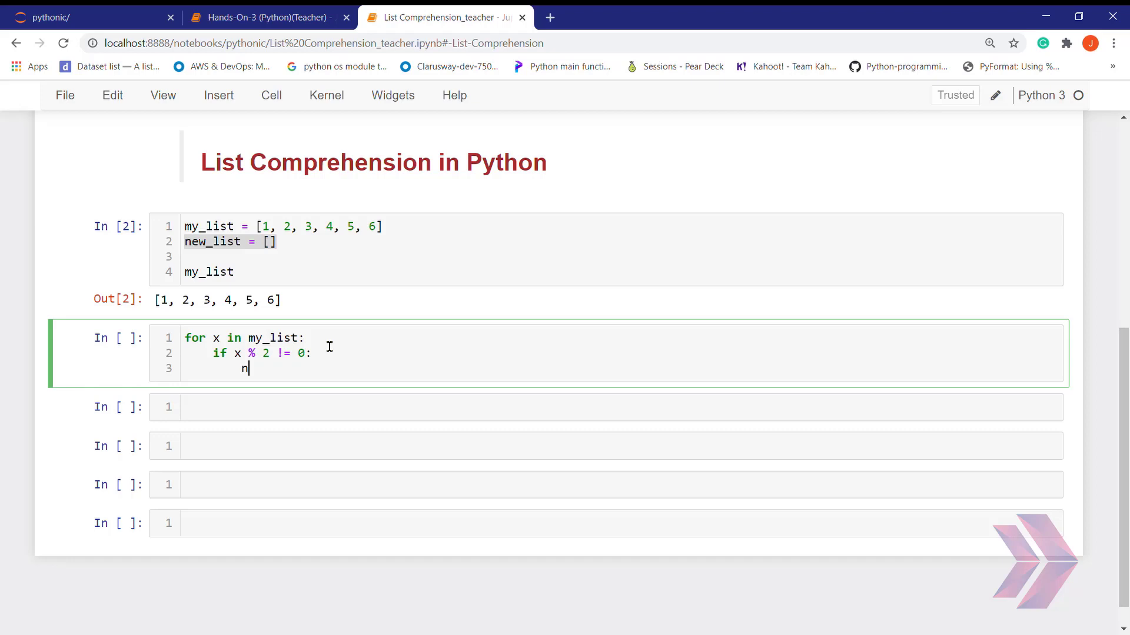
{"action": "type", "text": "ew_list"}
{"action": "type", "text": ".append"}
Add new_list.append(x ** 2) inside the if block, highlighting the condition, x and my_list
{"action": "left_click_drag", "start_coordinate": [214, 353], "coordinate": [327, 357]}
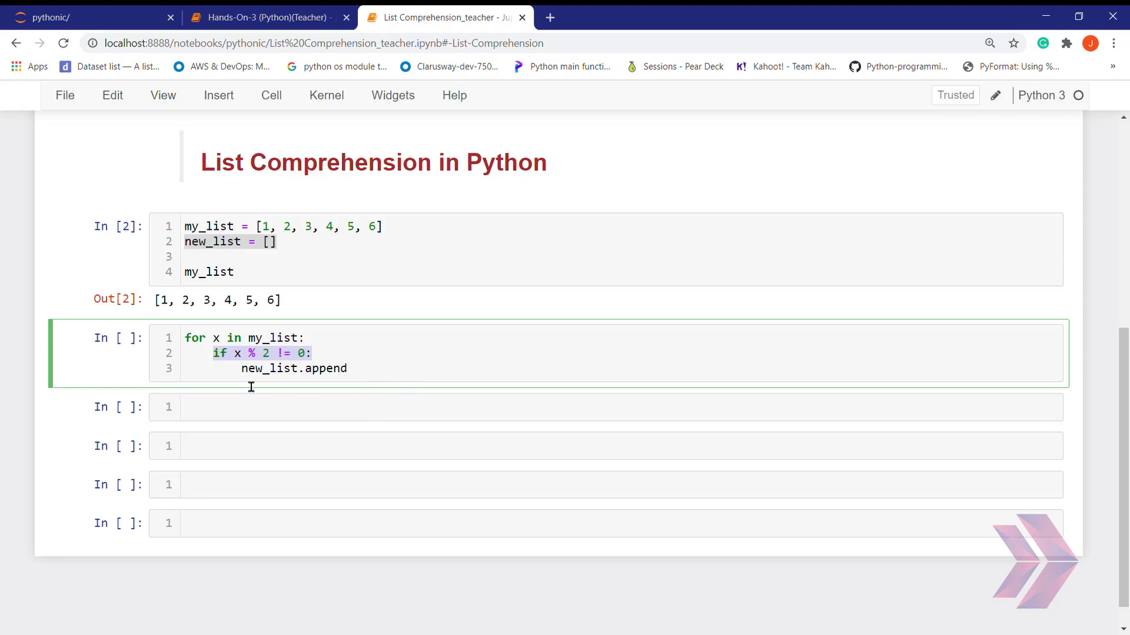
{"action": "left_click", "coordinate": [238, 356]}
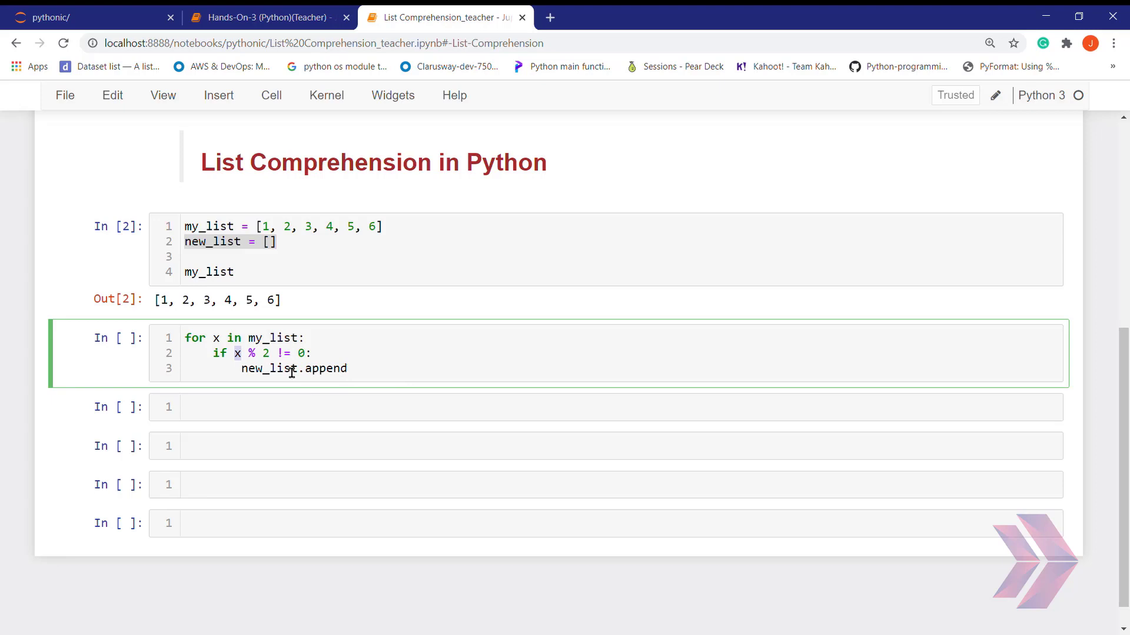
{"action": "left_click", "coordinate": [250, 338]}
{"action": "left_click", "coordinate": [366, 371]}
{"action": "left_click_drag", "start_coordinate": [305, 371], "coordinate": [350, 371]}
{"action": "left_click", "coordinate": [372, 375]}
{"action": "type", "text": "("}
{"action": "type", "text": "x "}
{"action": "type", "text": "**"}
{"action": "type", "text": "2"}
{"action": "left_click", "coordinate": [271, 258]}
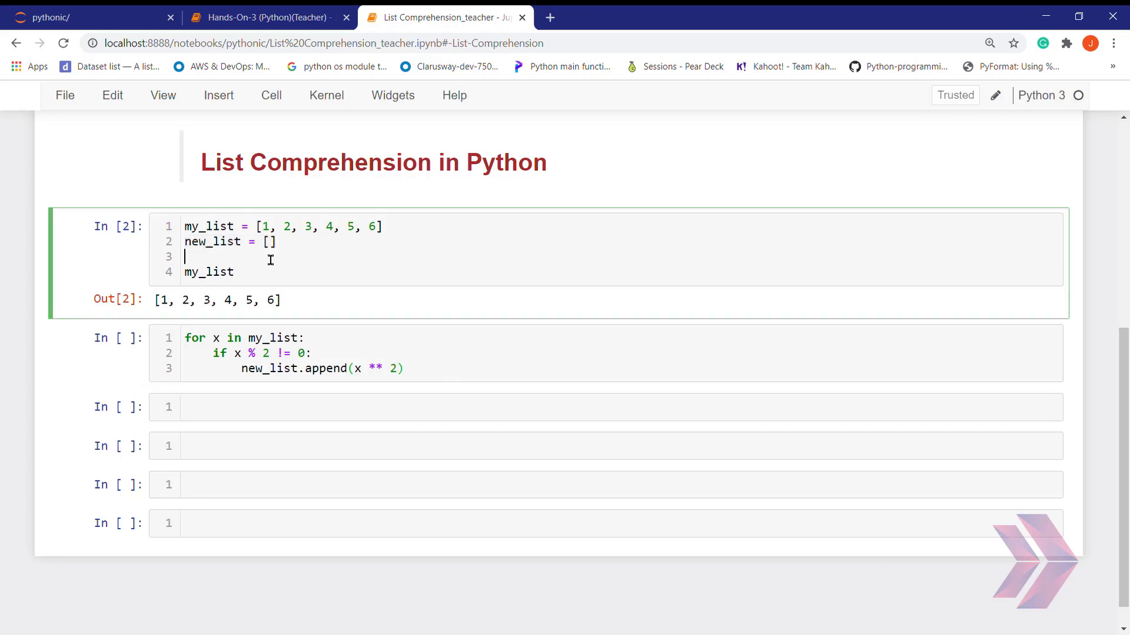
{"action": "left_click", "coordinate": [432, 381]}
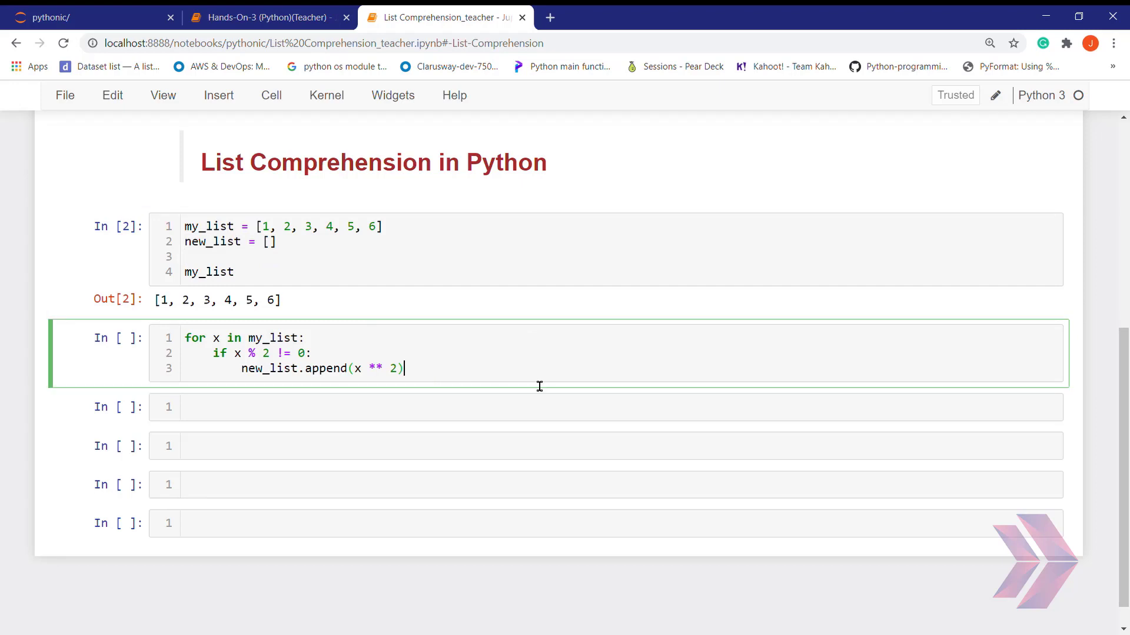
Add an unindented print(new_list) line and run the loop cell, printing [1, 9, 25]
{"action": "key", "text": "Return"}
{"action": "key", "text": "Return"}
{"action": "key", "text": "BackSpace"}
{"action": "key", "text": "BackSpace"}
{"action": "type", "text": "pri"}
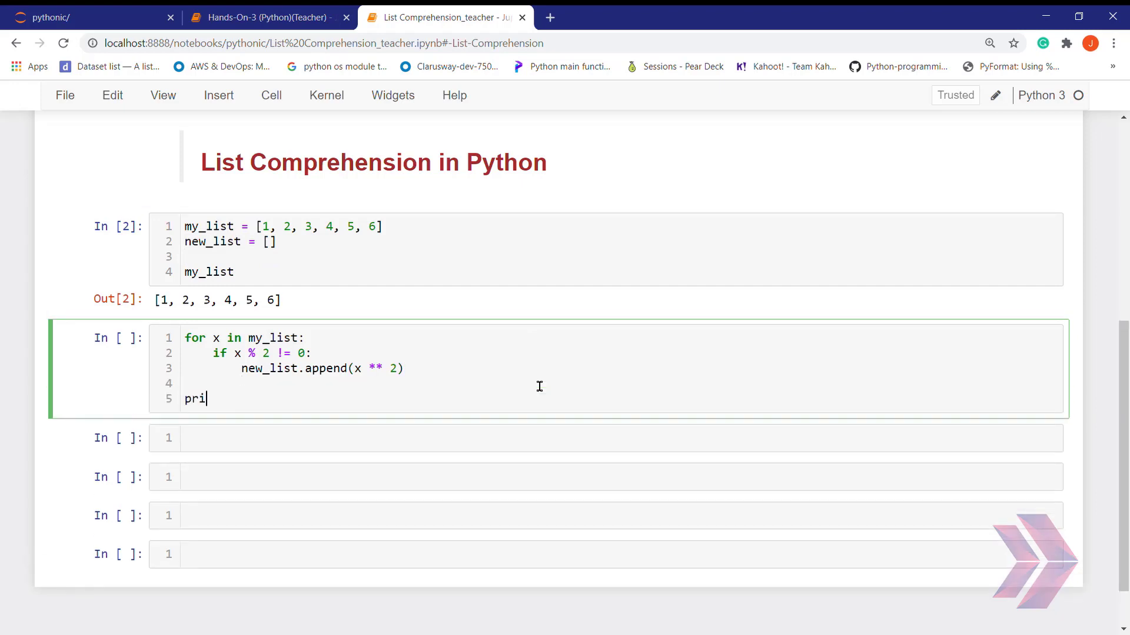
{"action": "type", "text": "nt(new_"}
{"action": "type", "text": "list"}
{"action": "key", "text": "shift+Return"}
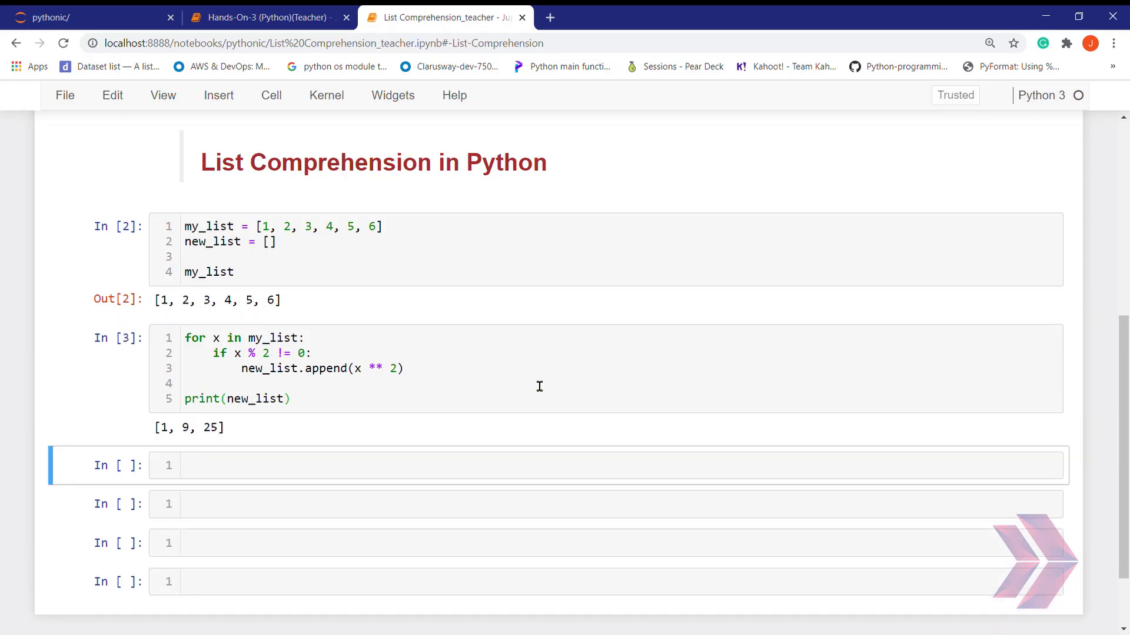
Highlight the printed squares and the x ** 2 expression, then select the empty cell below
{"action": "double_click", "coordinate": [163, 427]}
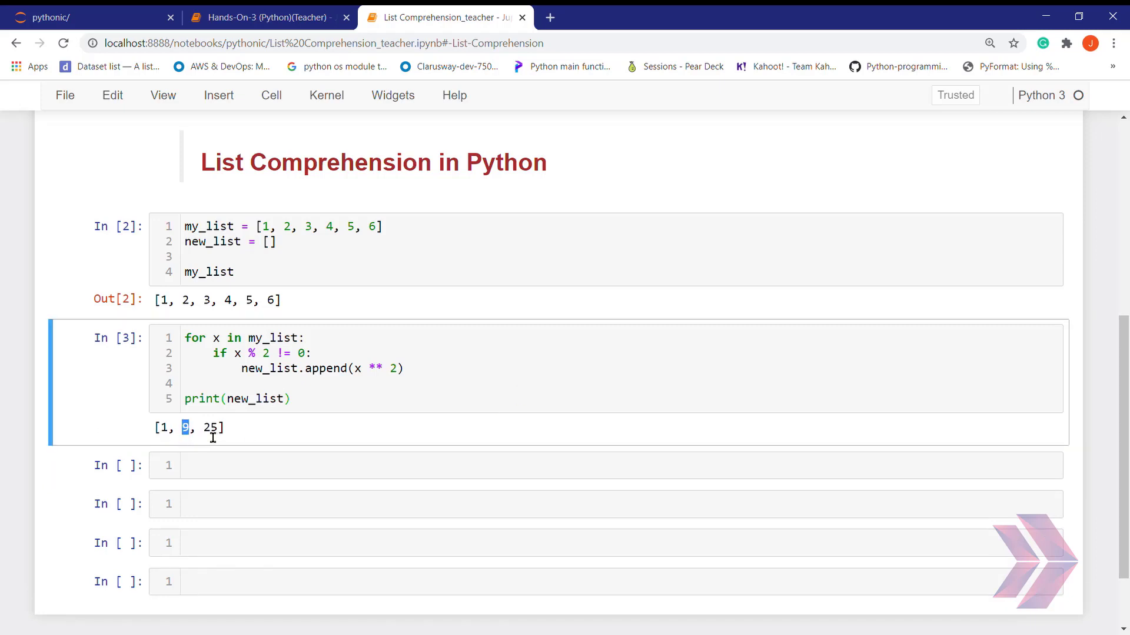
{"action": "double_click", "coordinate": [210, 427]}
{"action": "left_click_drag", "start_coordinate": [356, 368], "coordinate": [404, 371]}
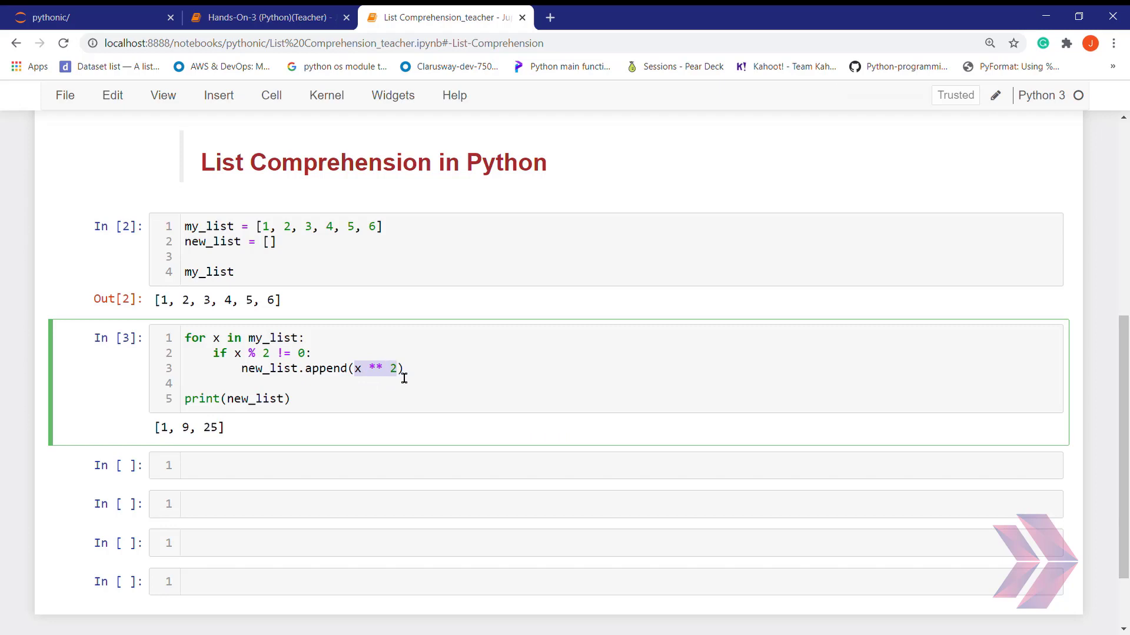
{"action": "left_click", "coordinate": [376, 367]}
{"action": "left_click_drag", "start_coordinate": [354, 368], "coordinate": [404, 368]}
{"action": "scroll", "coordinate": [413, 388], "scroll_direction": "down", "scroll_amount": 1}
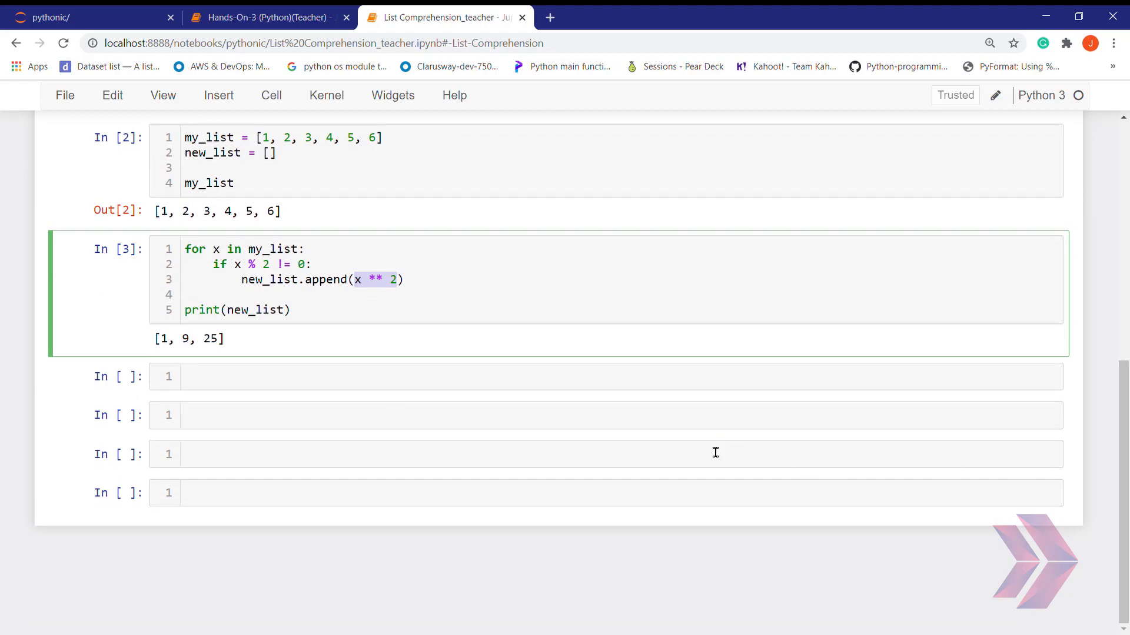
{"action": "left_click", "coordinate": [262, 385]}
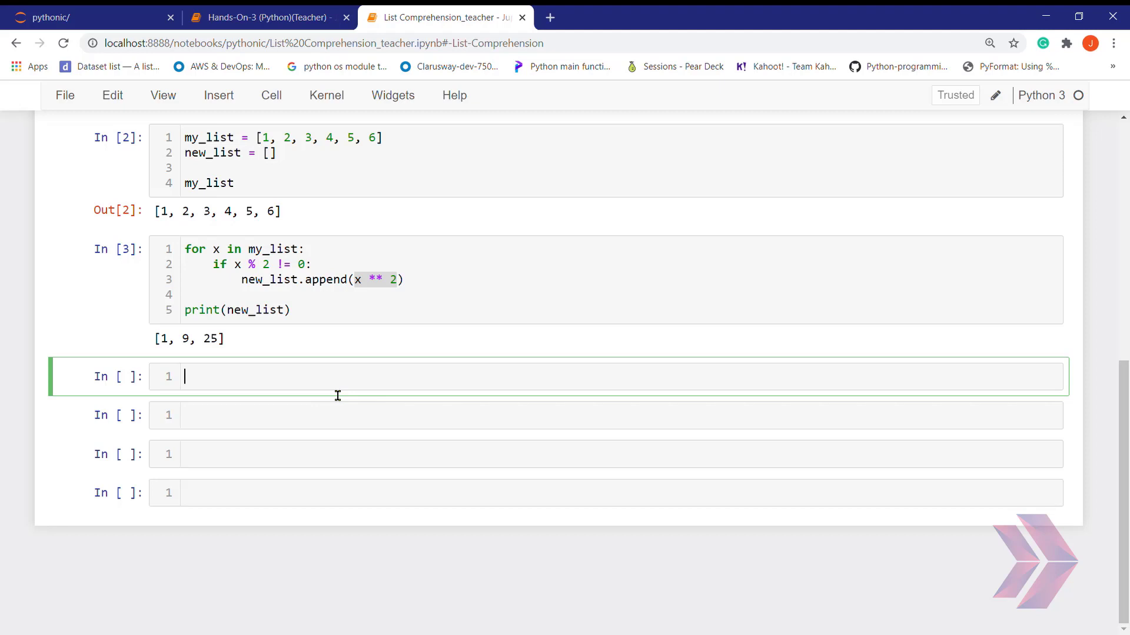
{"action": "type", "text": "["}
{"action": "type", "text": " expression"}
{"action": "type", "text": " for"}
{"action": "type", "text": " item "}
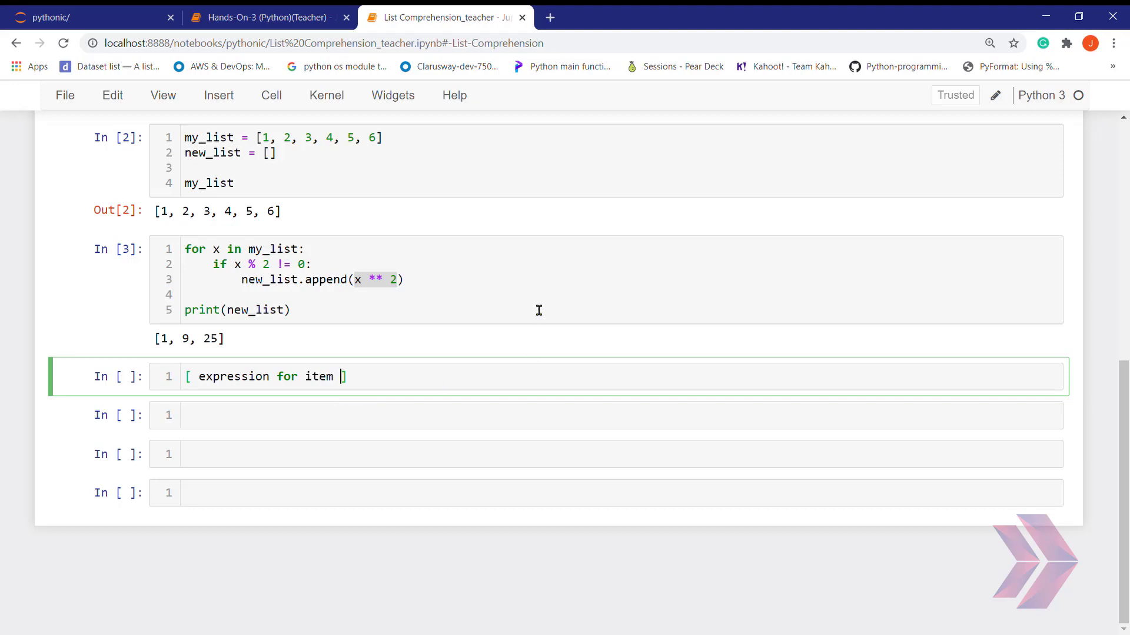
{"action": "type", "text": "i"}
{"action": "type", "text": "n li"}
{"action": "type", "text": "st"}
Enter the '[ expression for item in list ]' template and move to the next empty cell
{"action": "left_click", "coordinate": [228, 423]}
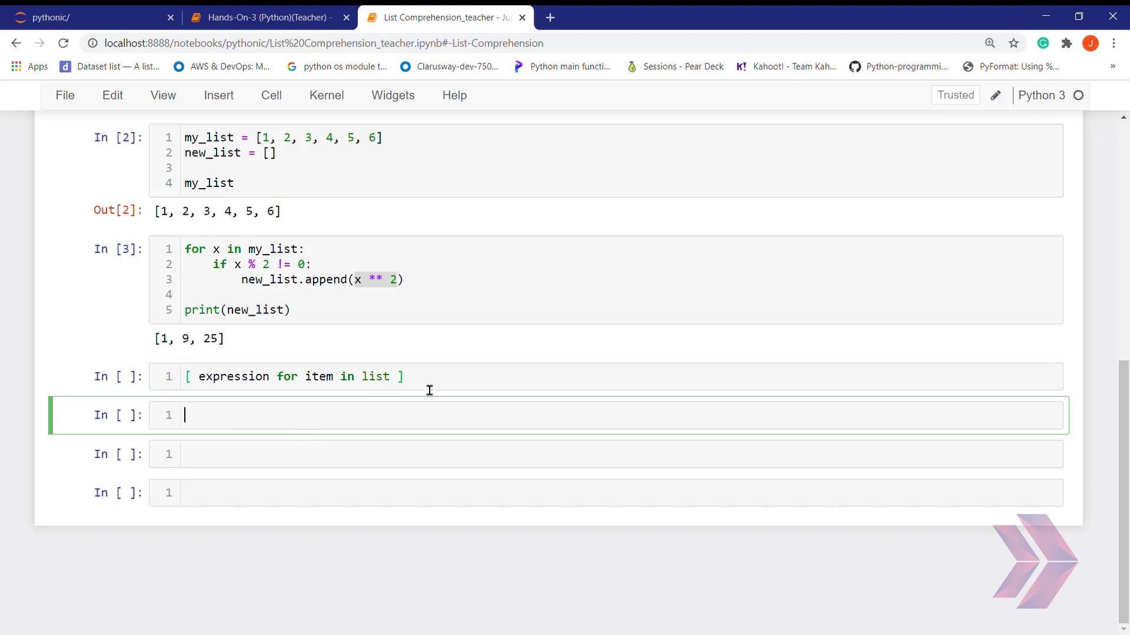
Paste a copy of the template into the next cell and append 'execution body if condition'
{"action": "left_click_drag", "start_coordinate": [405, 377], "coordinate": [185, 377]}
{"action": "key", "text": "ctrl+c"}
{"action": "left_click", "coordinate": [212, 420]}
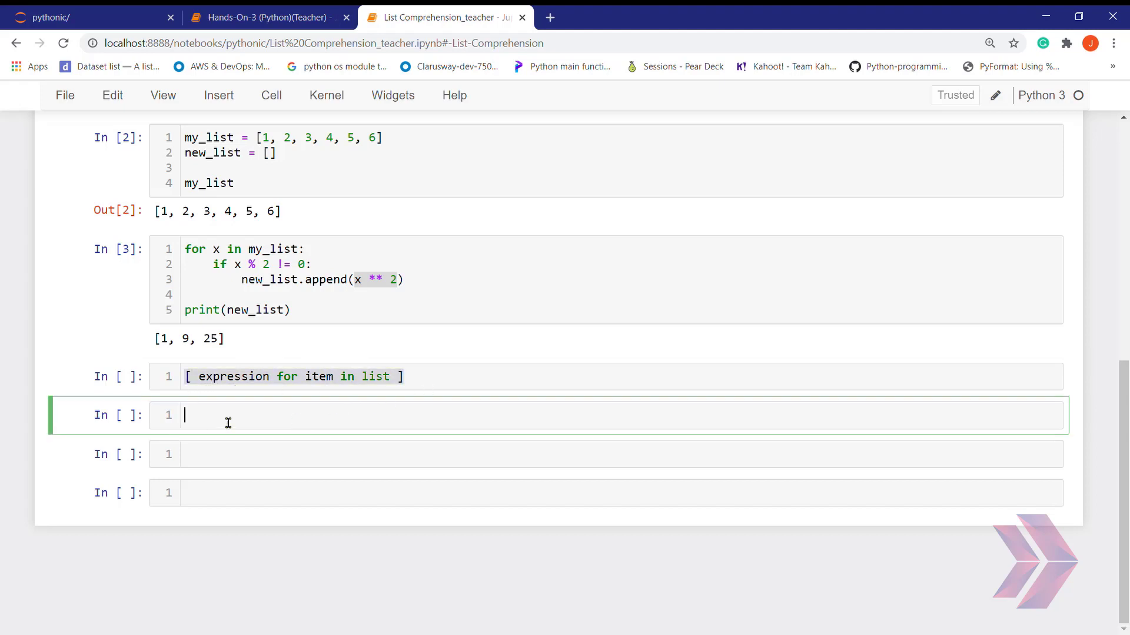
{"action": "key", "text": "ctrl+v"}
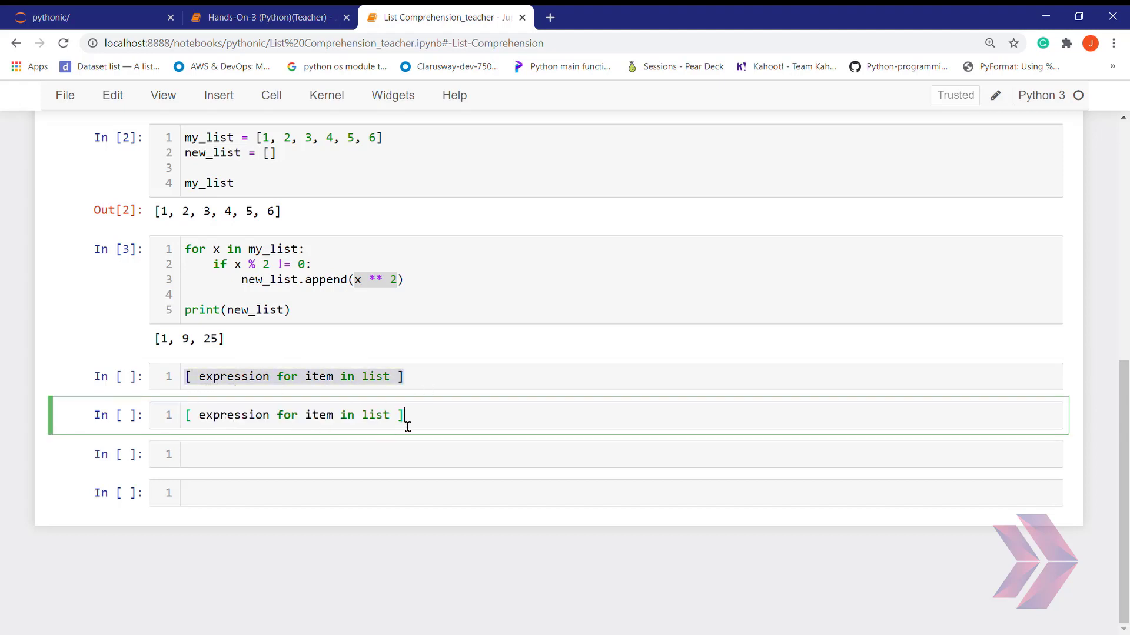
{"action": "left_click", "coordinate": [398, 415]}
{"action": "left_click", "coordinate": [506, 319]}
{"action": "left_click", "coordinate": [439, 380]}
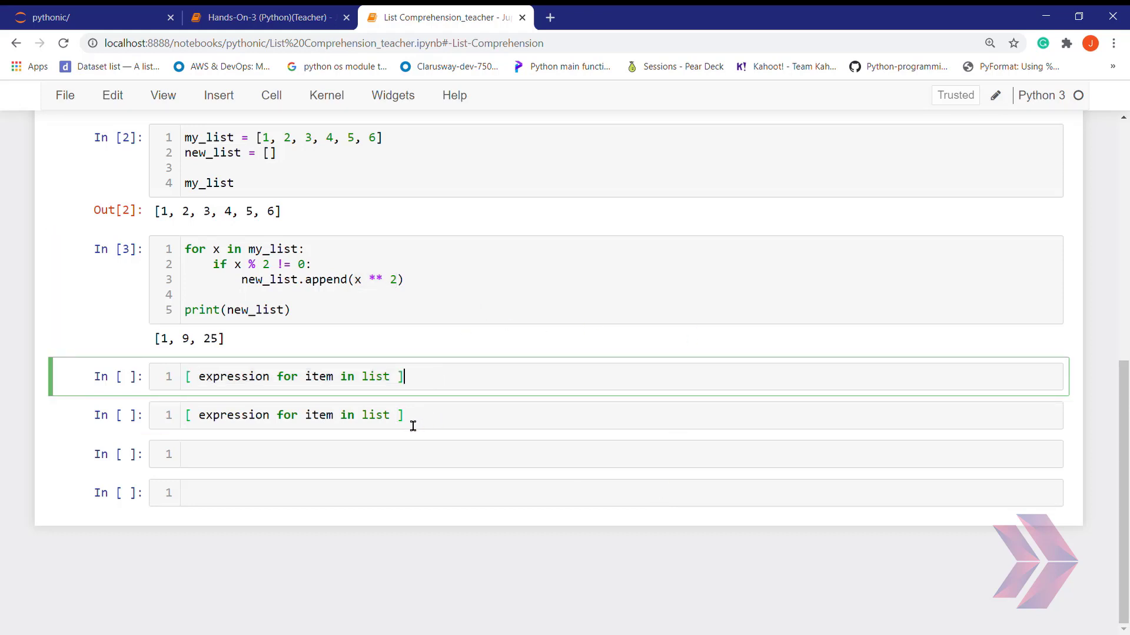
{"action": "left_click", "coordinate": [411, 424]}
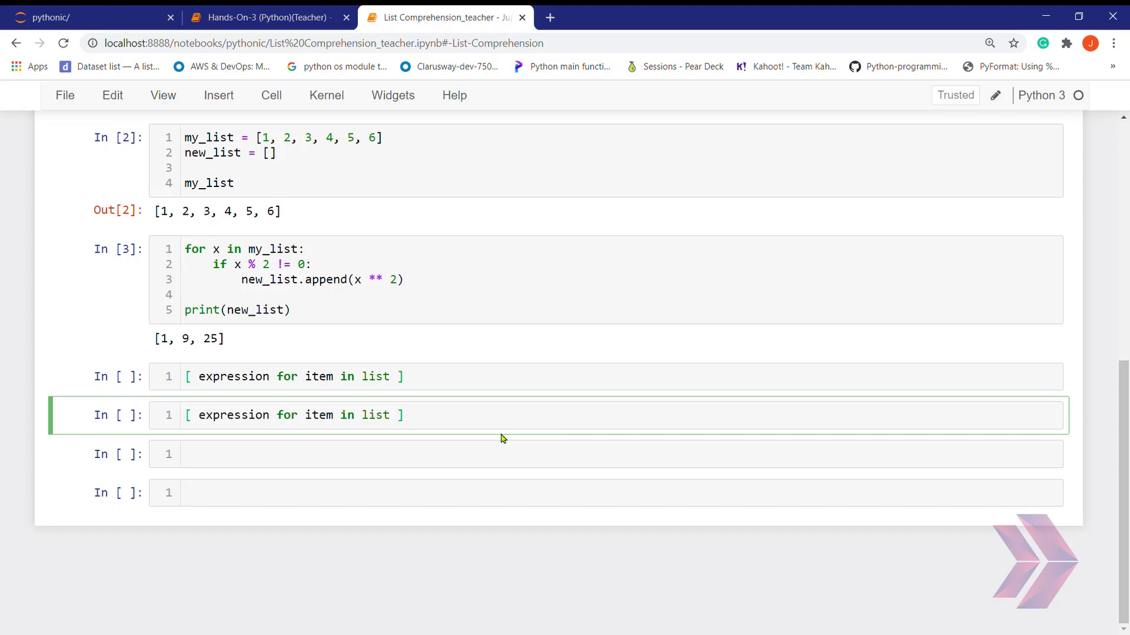
{"action": "type", "text": "exec"}
{"action": "type", "text": "ution body"}
{"action": "type", "text": " if cond"}
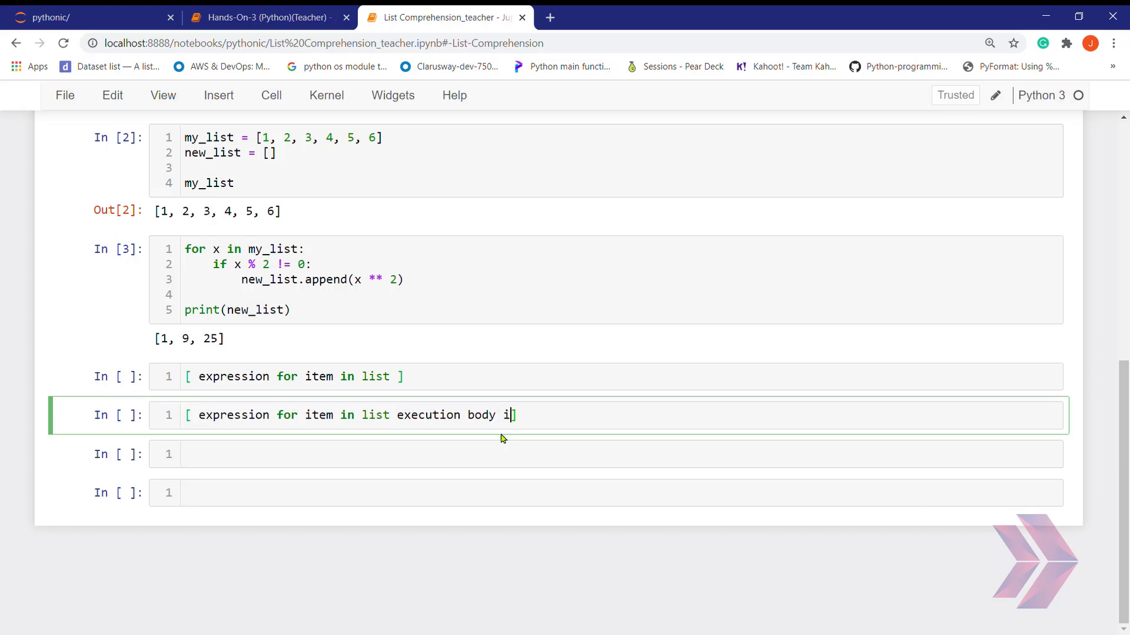
{"action": "type", "text": "ition"}
Comment out both template cells with # and save the notebook
{"action": "left_click", "coordinate": [195, 382]}
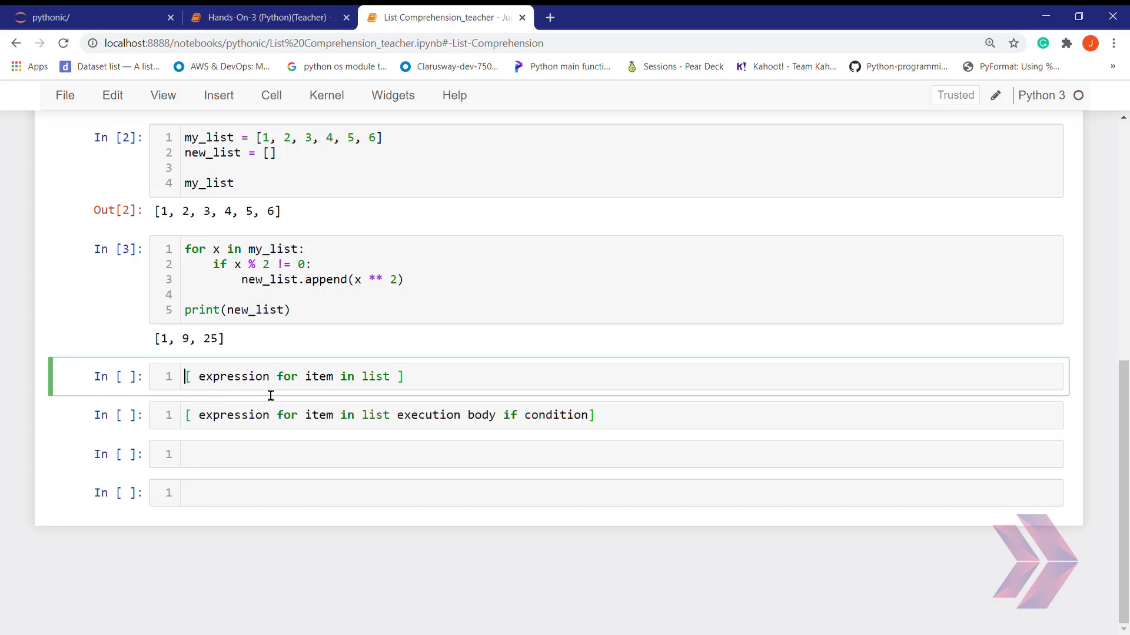
{"action": "type", "text": "#"}
{"action": "left_click", "coordinate": [192, 424]}
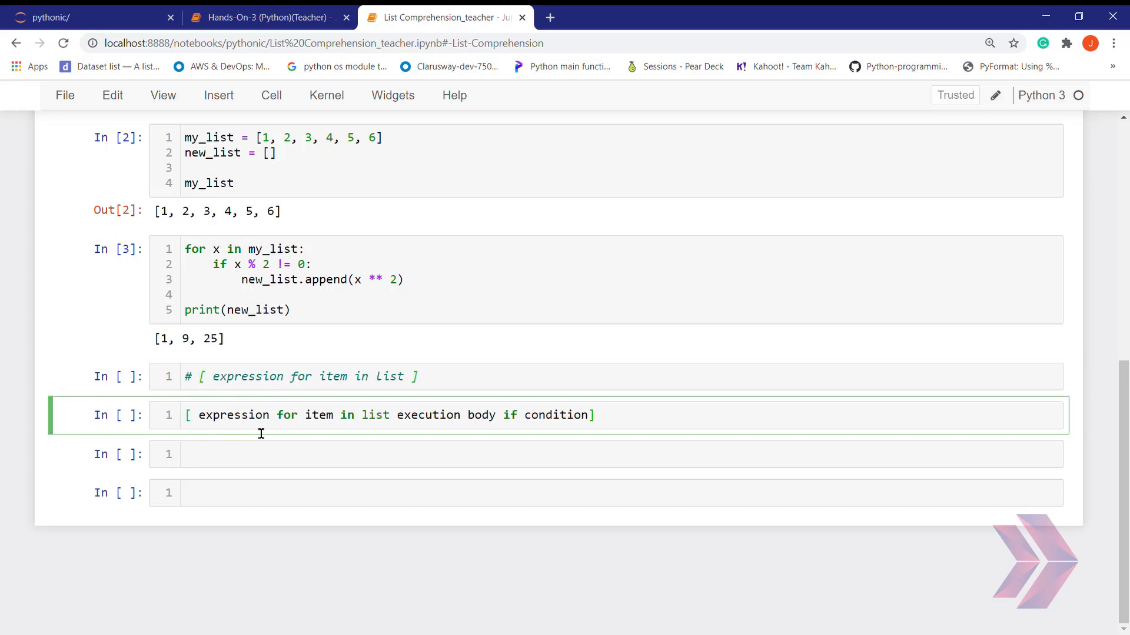
{"action": "type", "text": "#"}
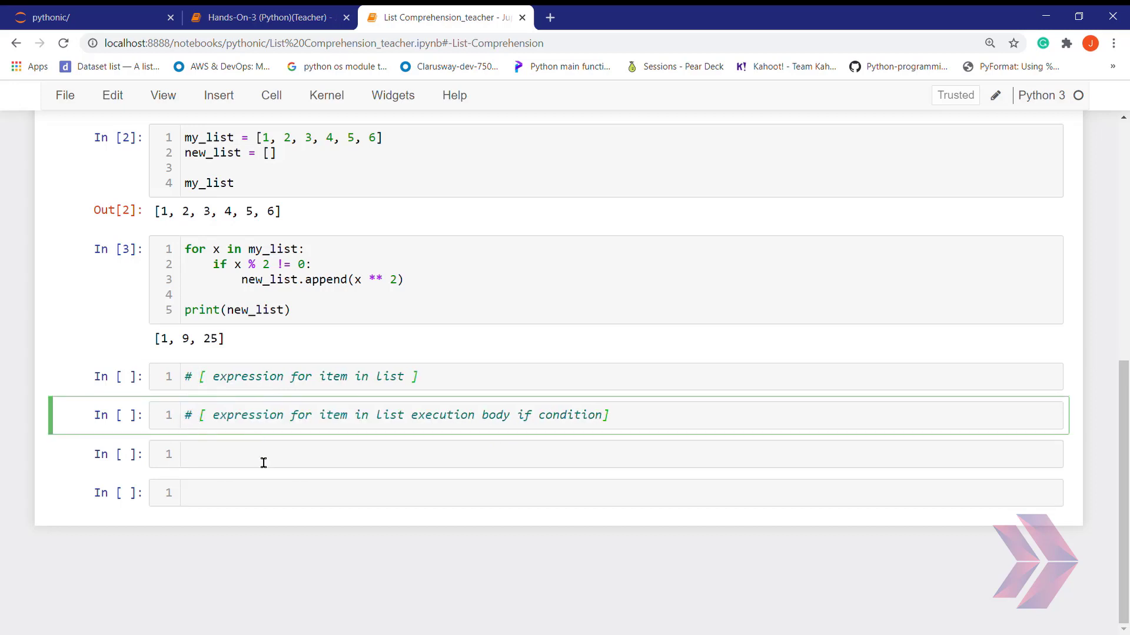
{"action": "key", "text": "ctrl+s"}
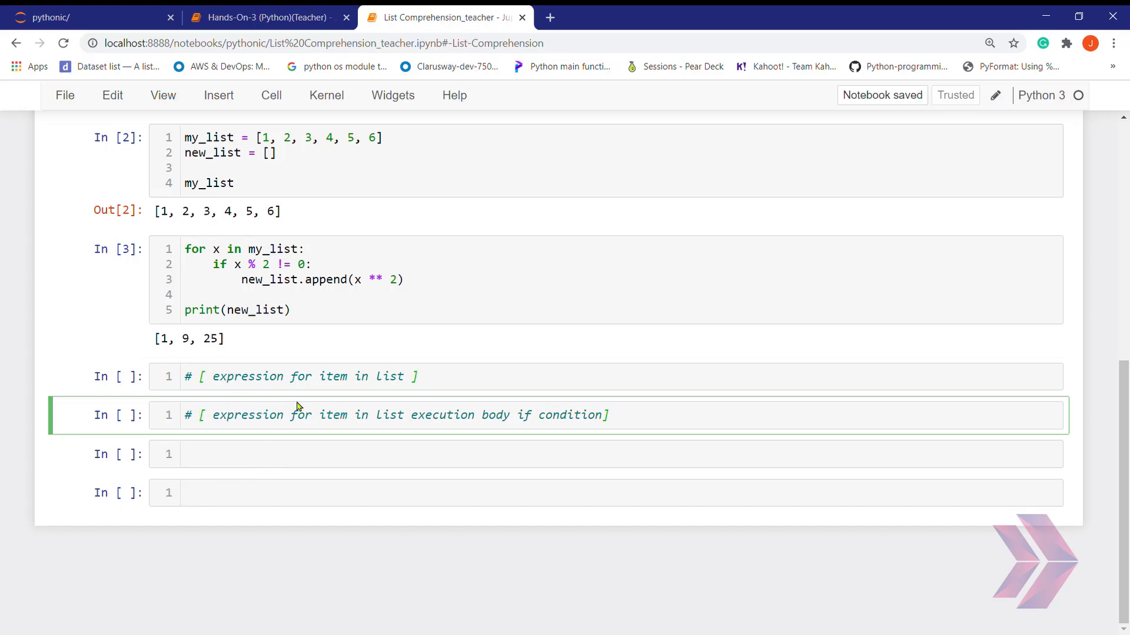
{"action": "left_click_drag", "start_coordinate": [313, 314], "coordinate": [184, 249]}
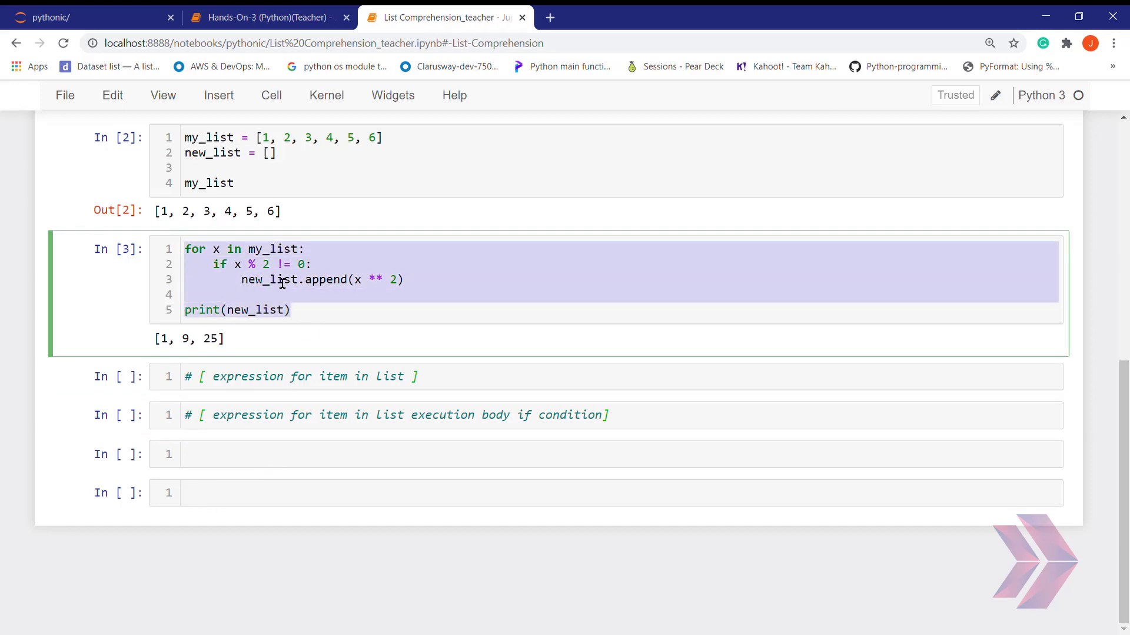
{"action": "left_click", "coordinate": [242, 468]}
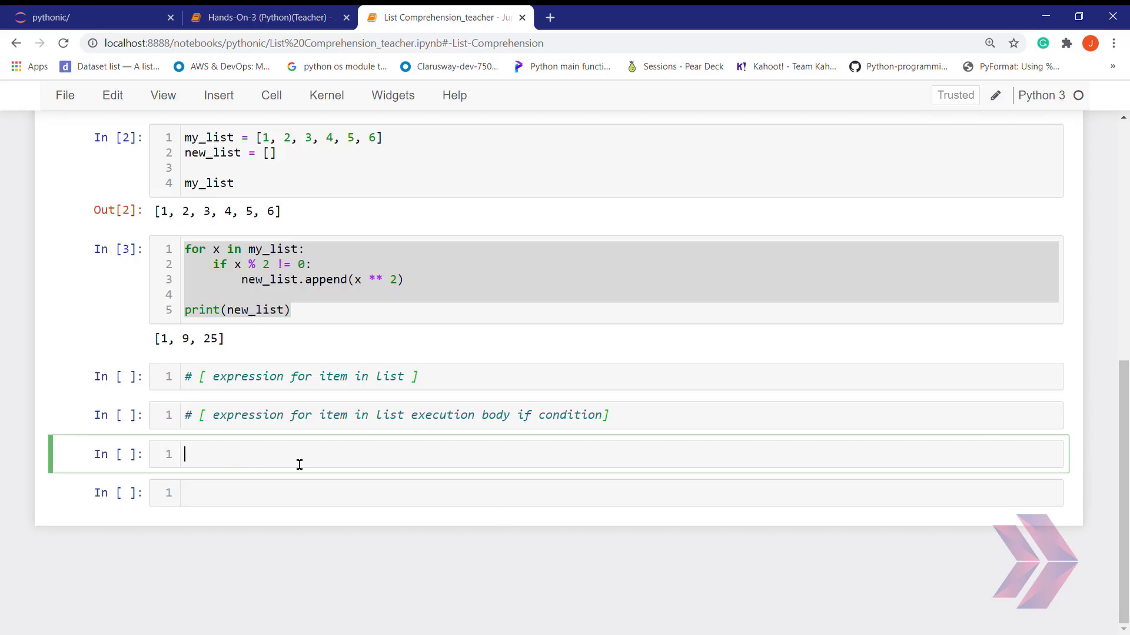
{"action": "left_click", "coordinate": [323, 297]}
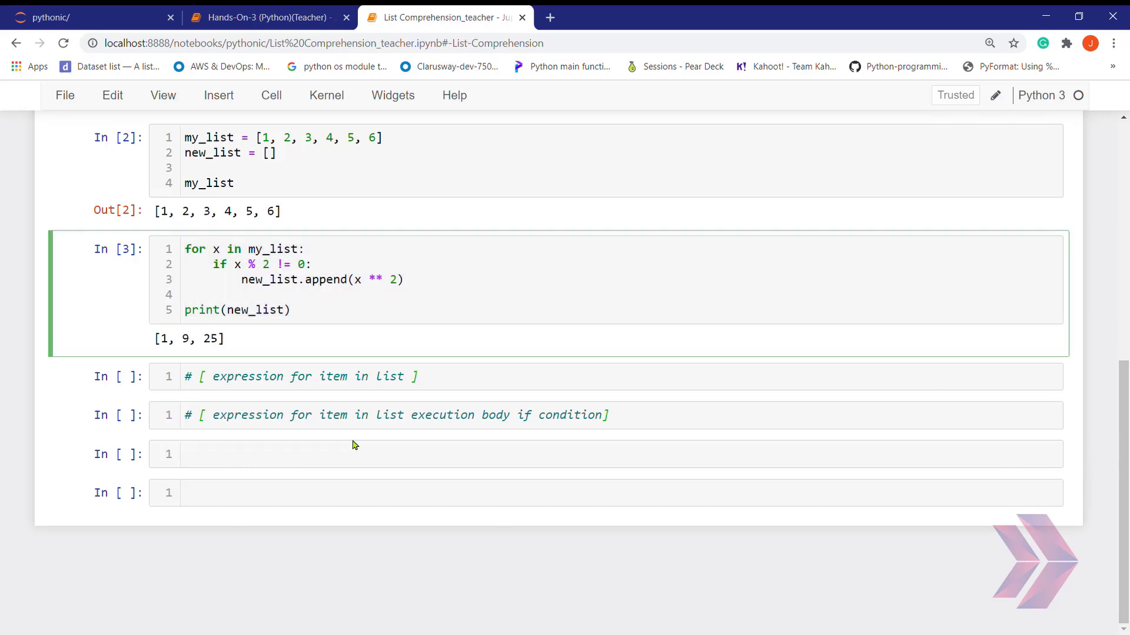
Type print([x ** 2 for x in my_list if x % 2 != 0]), highlighting its condition, for clause and expression
{"action": "left_click", "coordinate": [269, 467]}
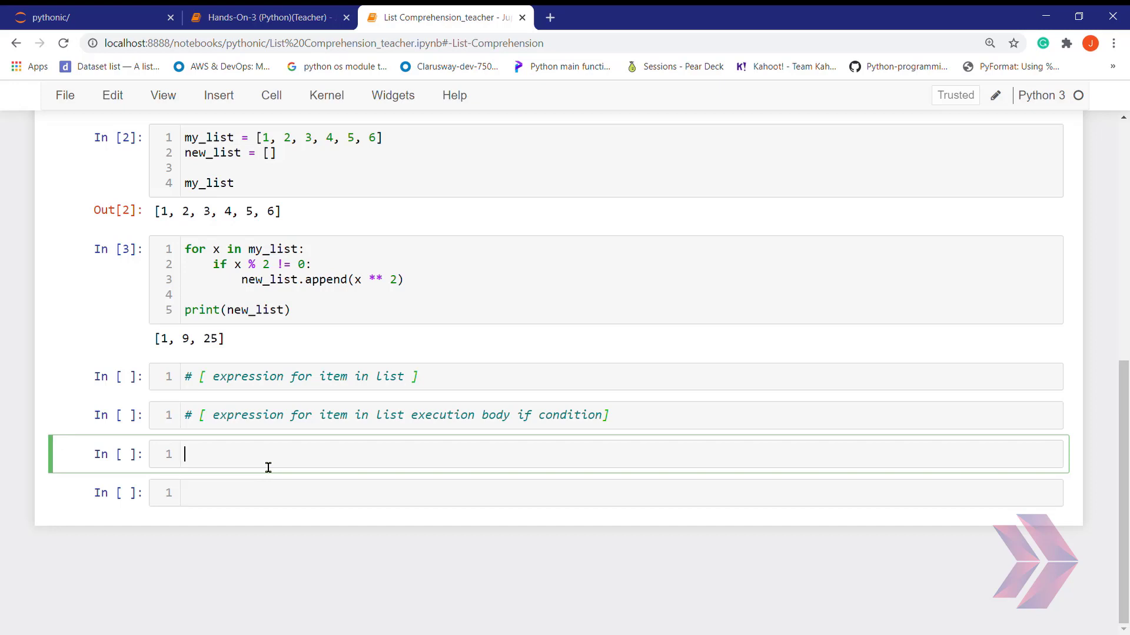
{"action": "type", "text": "print"}
{"action": "type", "text": "(["}
{"action": "type", "text": "x "}
{"action": "type", "text": "** "}
{"action": "type", "text": "2"}
{"action": "type", "text": " for"}
{"action": "type", "text": " x in my"}
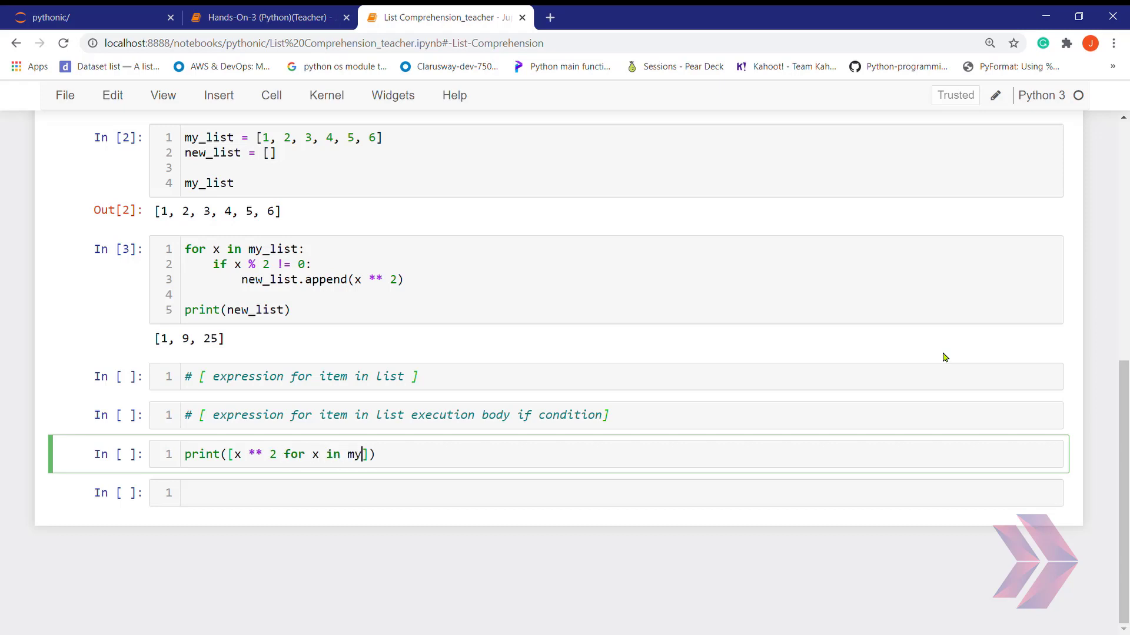
{"action": "type", "text": "_list "}
{"action": "type", "text": "i"}
{"action": "type", "text": "f x"}
{"action": "type", "text": " % "}
{"action": "type", "text": "2 !"}
{"action": "type", "text": "= 0"}
{"action": "left_click_drag", "start_coordinate": [405, 455], "coordinate": [497, 456]}
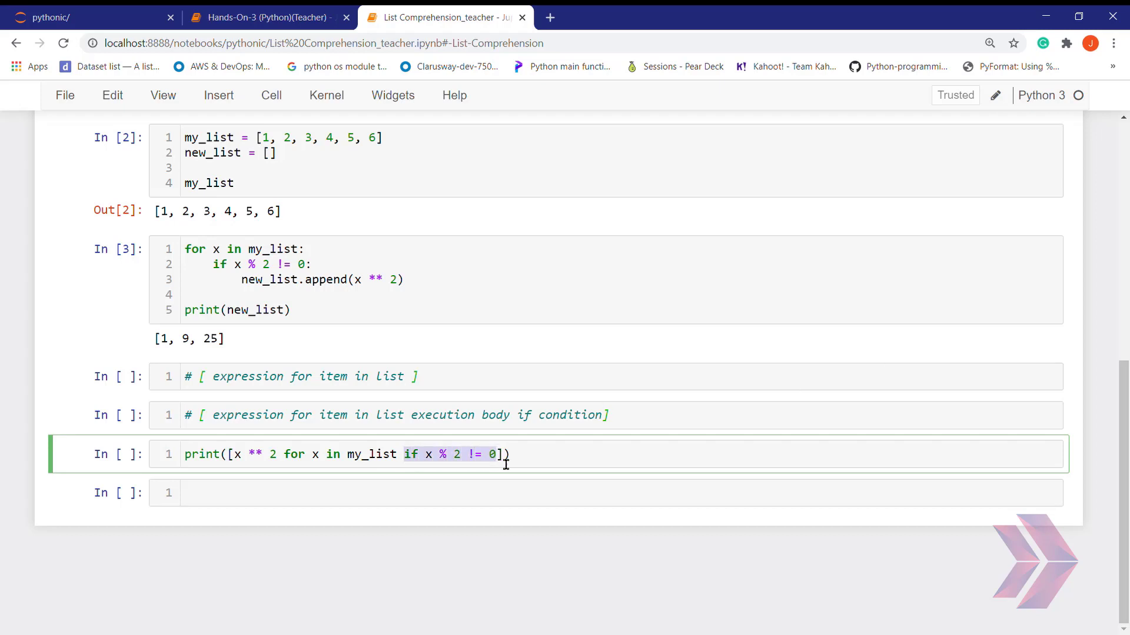
{"action": "left_click_drag", "start_coordinate": [399, 456], "coordinate": [235, 455]}
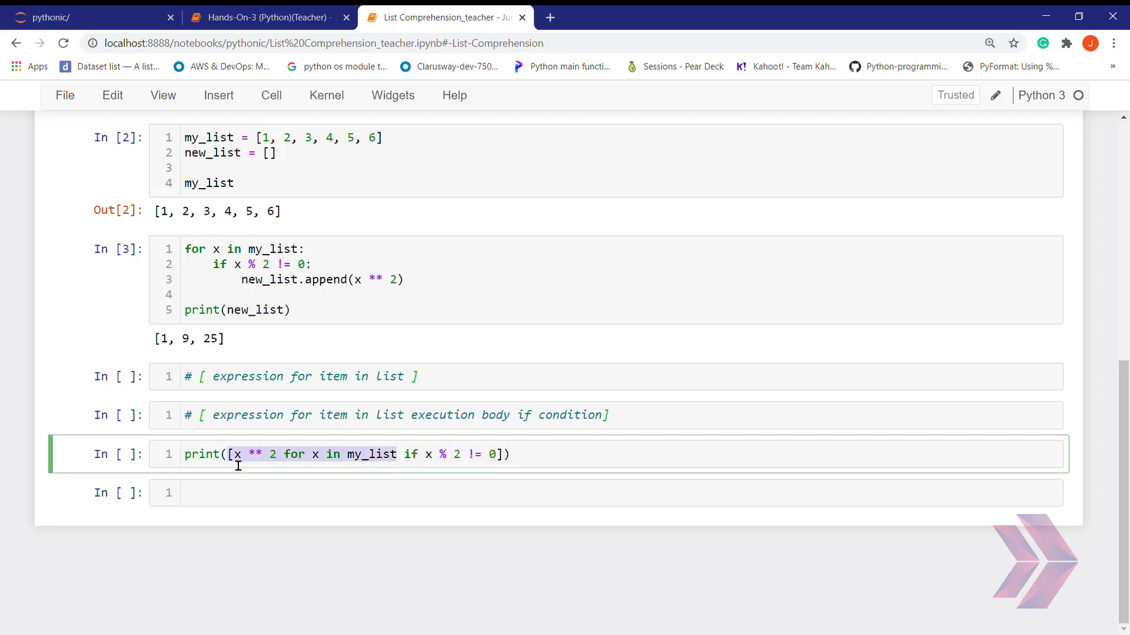
{"action": "left_click", "coordinate": [429, 456]}
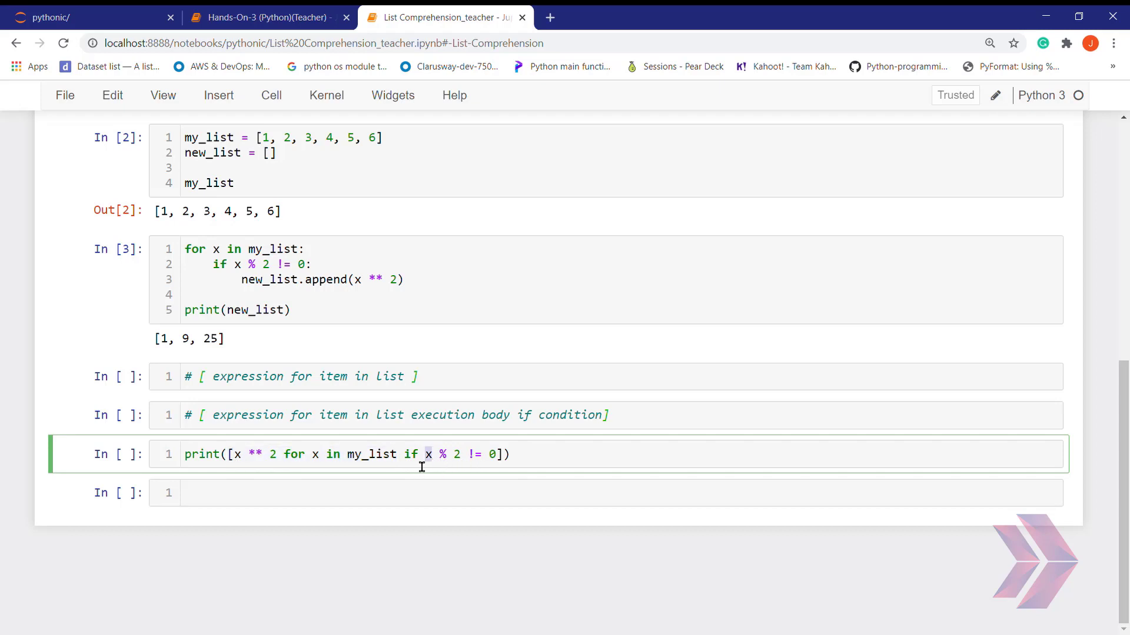
{"action": "double_click", "coordinate": [239, 455]}
{"action": "left_click_drag", "start_coordinate": [236, 454], "coordinate": [293, 462]}
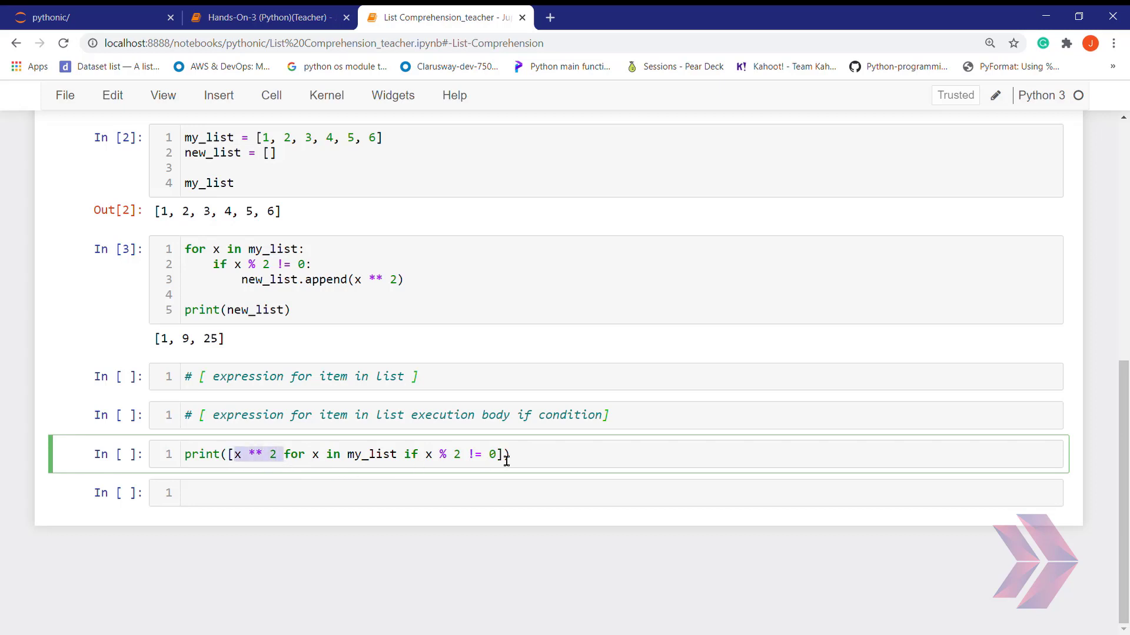
Run the comprehension cell, compare its [1, 9, 25] output with the loop's, and save
{"action": "left_click", "coordinate": [546, 457]}
{"action": "key", "text": "shift+Return"}
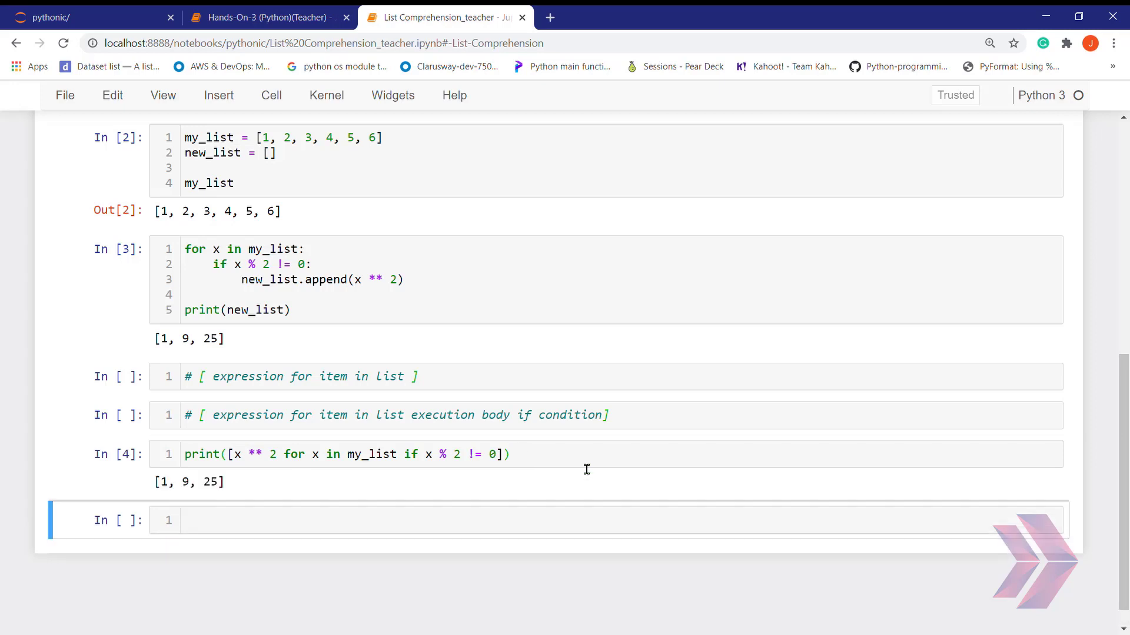
{"action": "left_click_drag", "start_coordinate": [155, 339], "coordinate": [224, 341]}
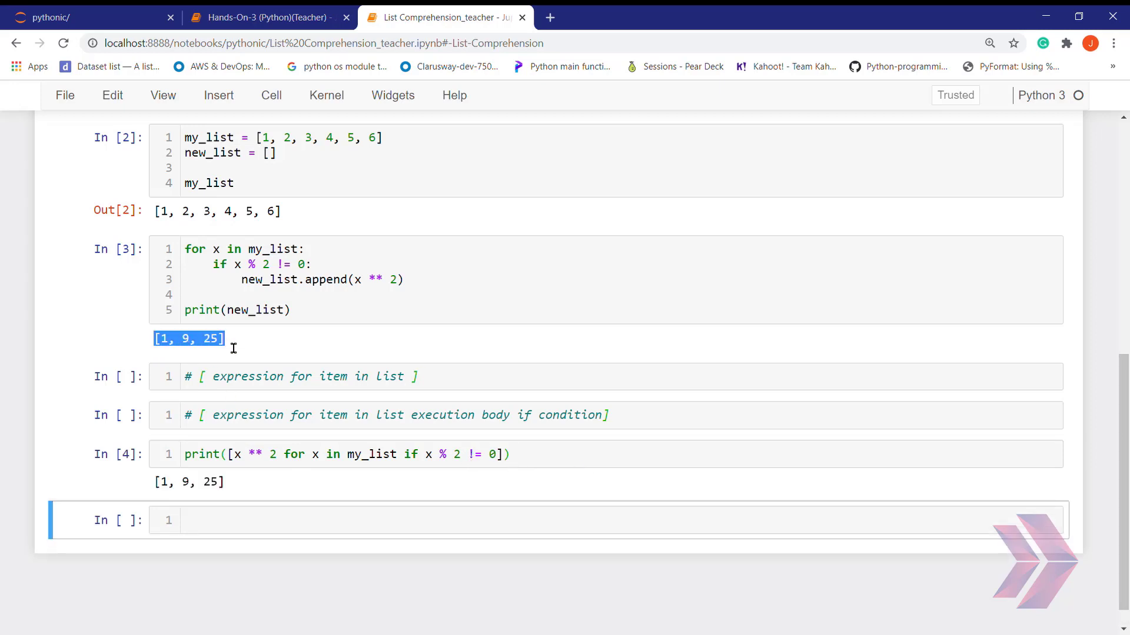
{"action": "left_click_drag", "start_coordinate": [155, 483], "coordinate": [227, 484]}
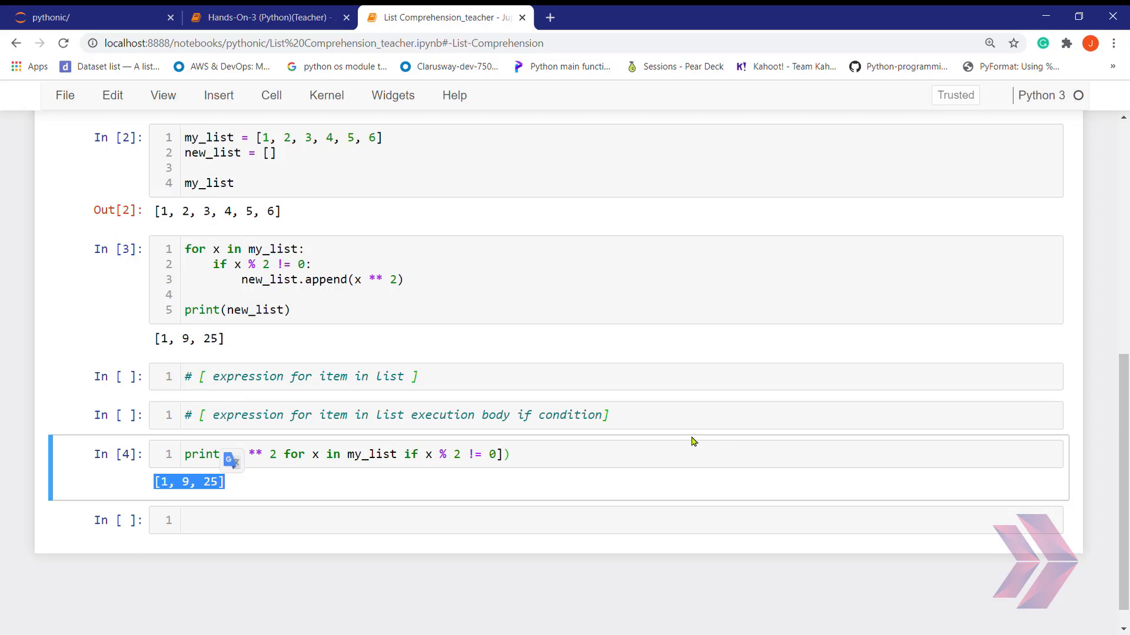
{"action": "left_click", "coordinate": [342, 455]}
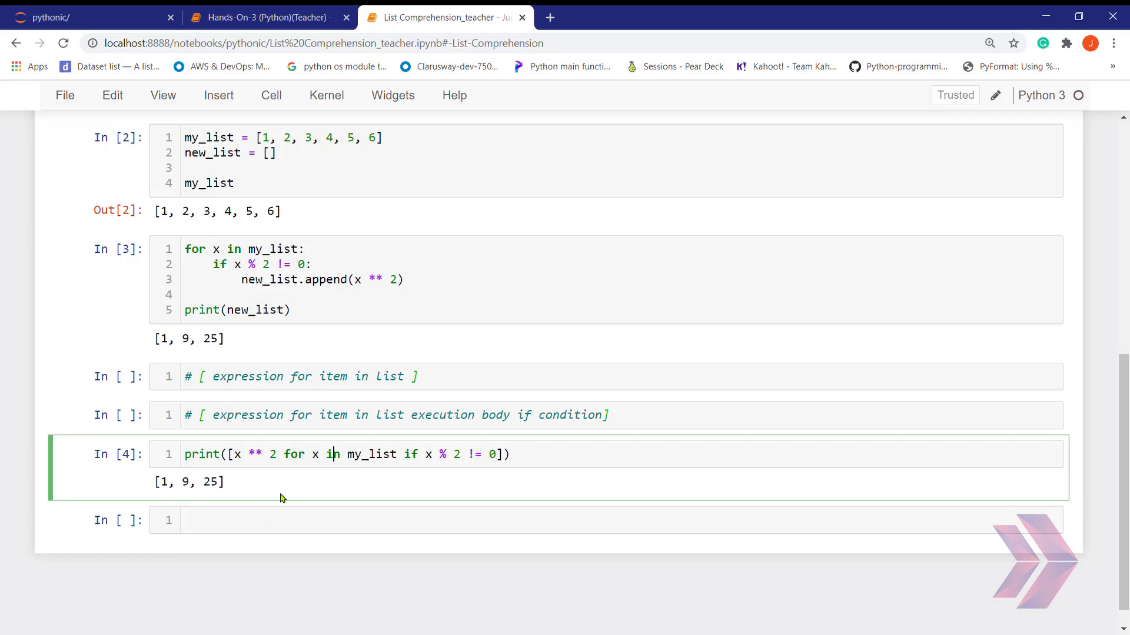
{"action": "key", "text": "ctrl+s"}
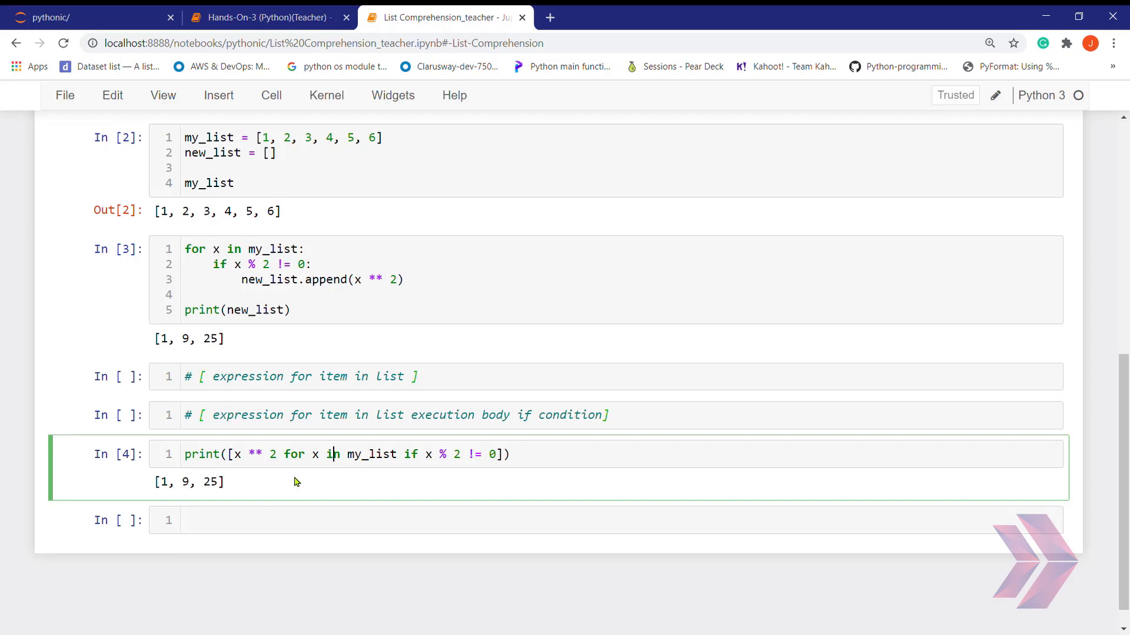